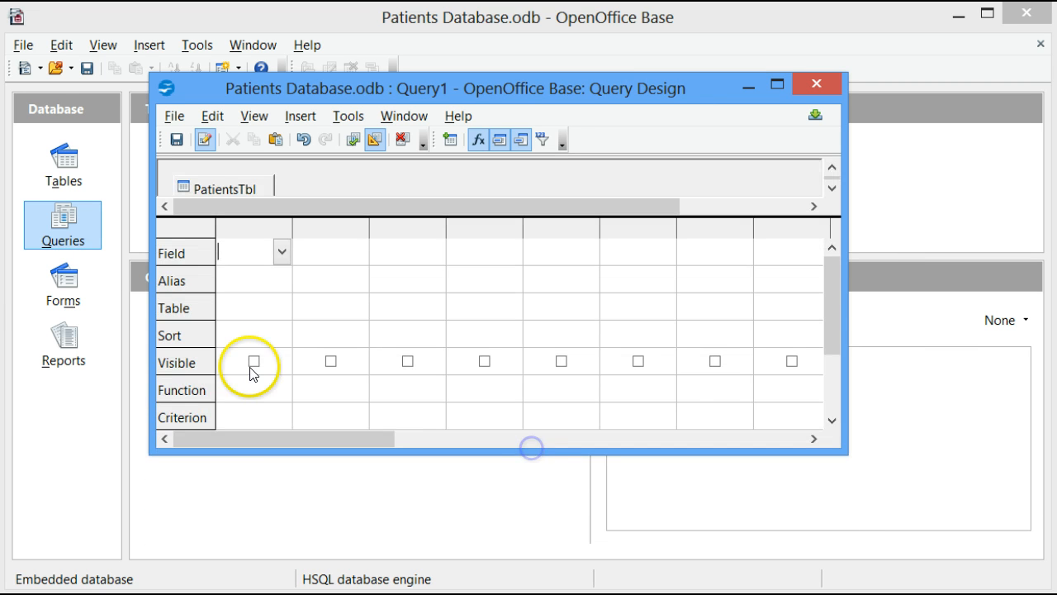
Widen the query design window and enlarge its table area to show the PatientsTbl field list
{"action": "left_click_drag", "start_coordinate": [149, 283], "coordinate": [85, 282]}
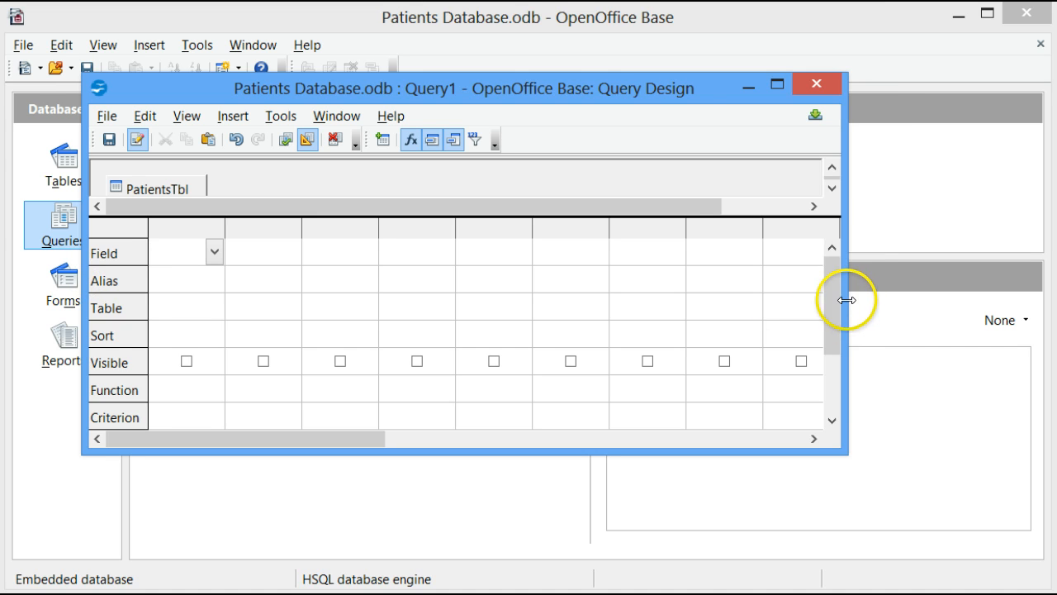
{"action": "left_click_drag", "start_coordinate": [843, 301], "coordinate": [937, 299]}
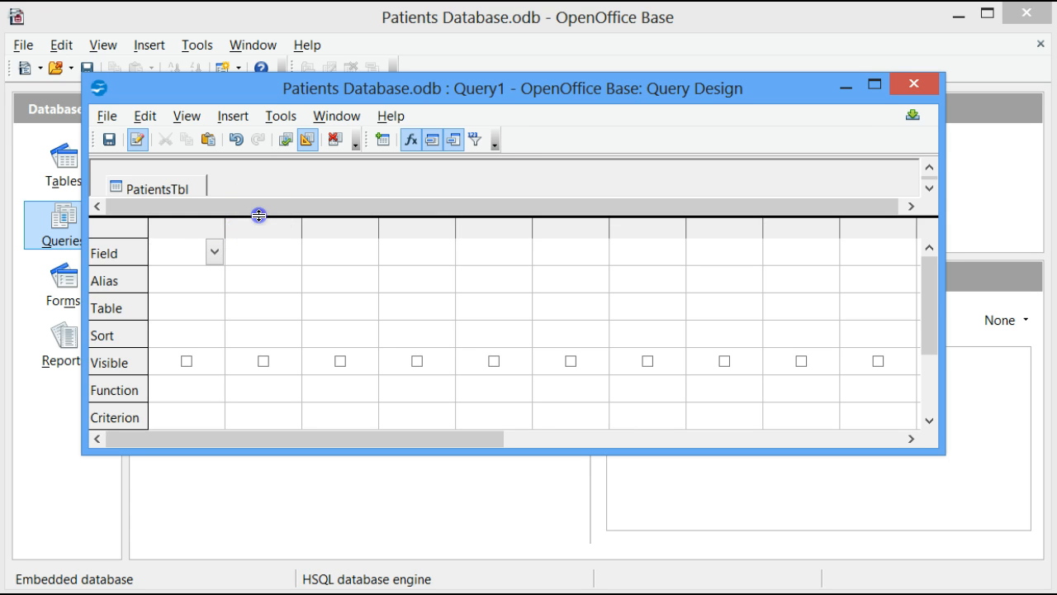
{"action": "left_click_drag", "start_coordinate": [260, 214], "coordinate": [256, 299]}
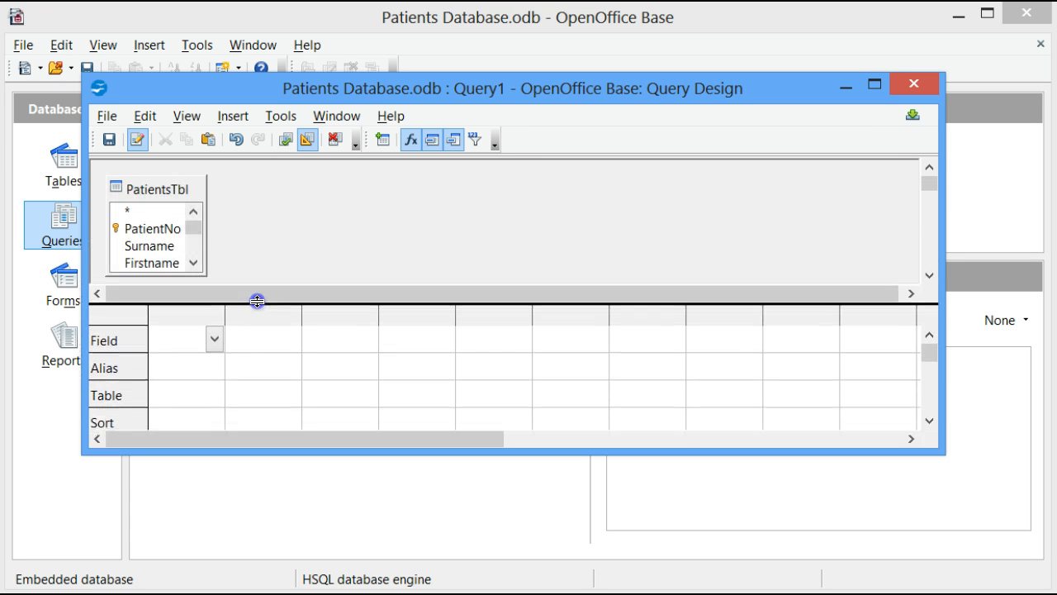
Look through the list of fields available in PatientsTbl
{"action": "left_click", "coordinate": [193, 263]}
{"action": "left_click", "coordinate": [192, 263]}
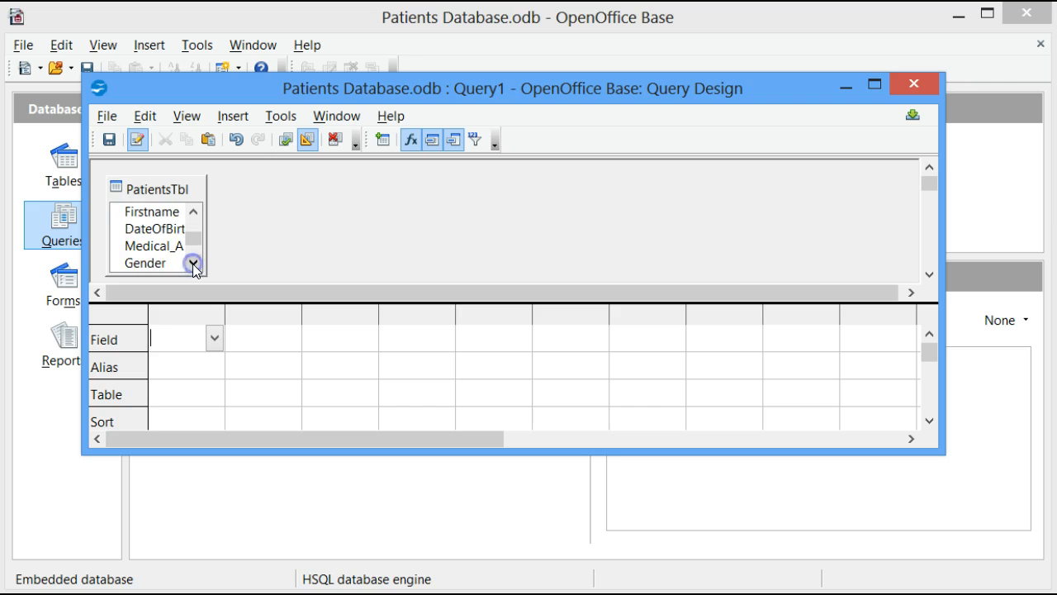
{"action": "left_click", "coordinate": [192, 264]}
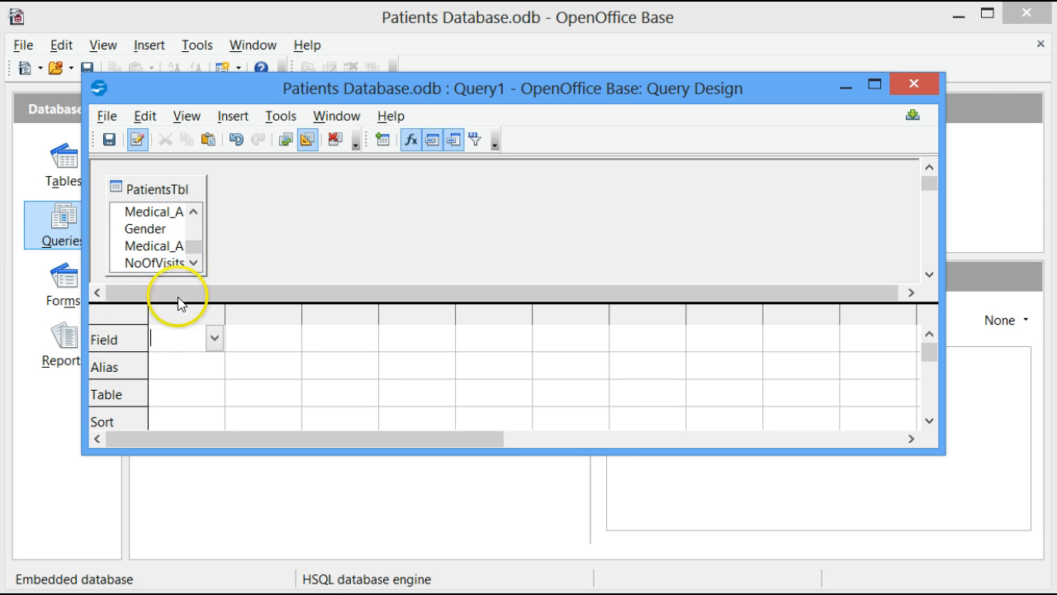
{"action": "left_click", "coordinate": [192, 217]}
{"action": "left_click", "coordinate": [192, 216]}
{"action": "left_click", "coordinate": [192, 215]}
{"action": "left_click", "coordinate": [192, 214]}
{"action": "left_click", "coordinate": [193, 215]}
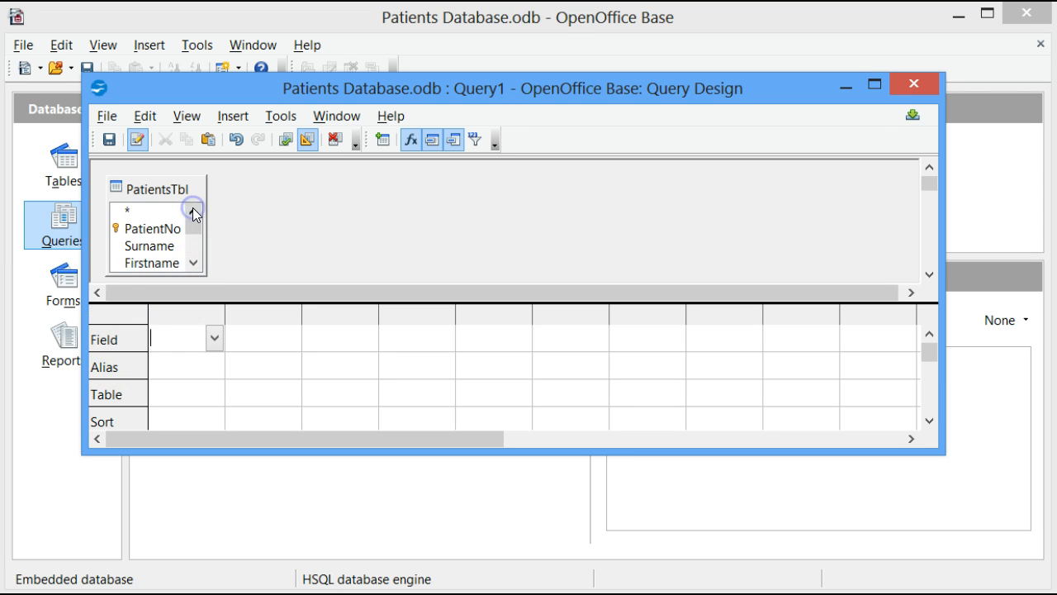
Add the Surname, Firstname and NoOfVisits fields of PatientsTbl to the query design grid
{"action": "double_click", "coordinate": [148, 246]}
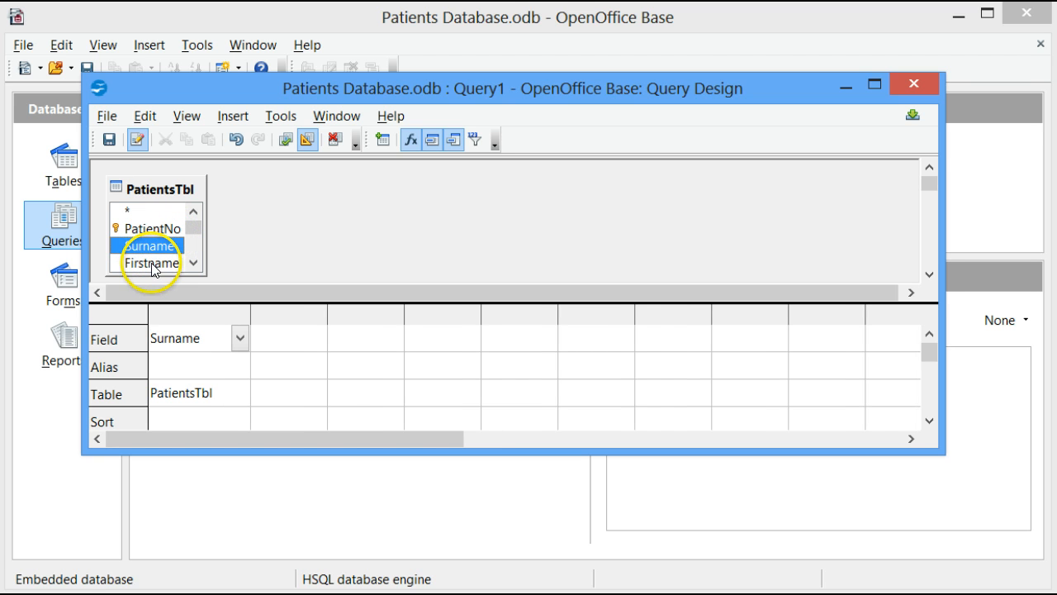
{"action": "double_click", "coordinate": [151, 262]}
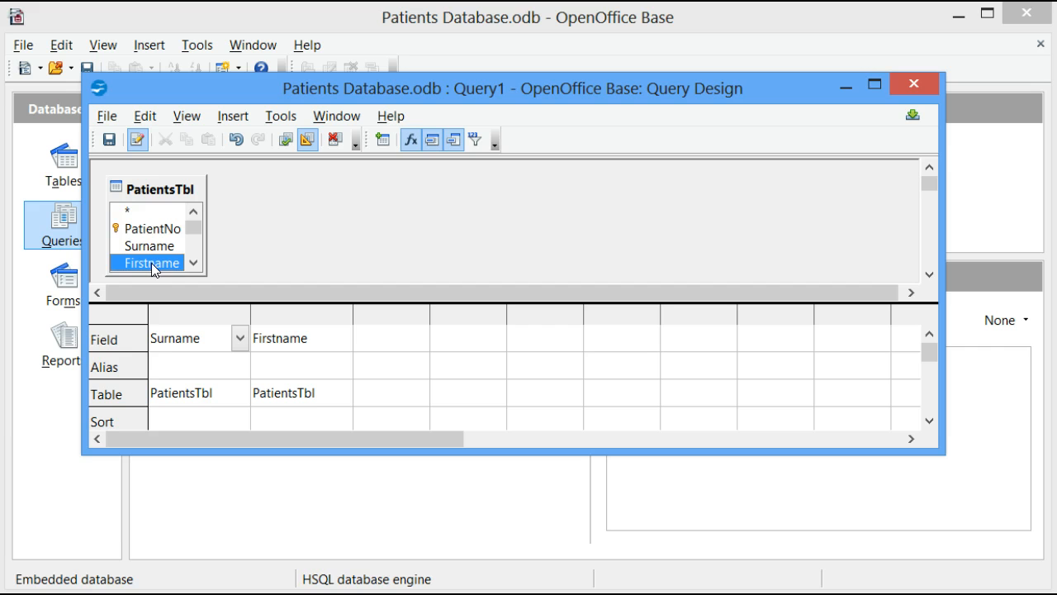
{"action": "left_click", "coordinate": [194, 262]}
{"action": "left_click", "coordinate": [194, 263]}
{"action": "left_click", "coordinate": [194, 263]}
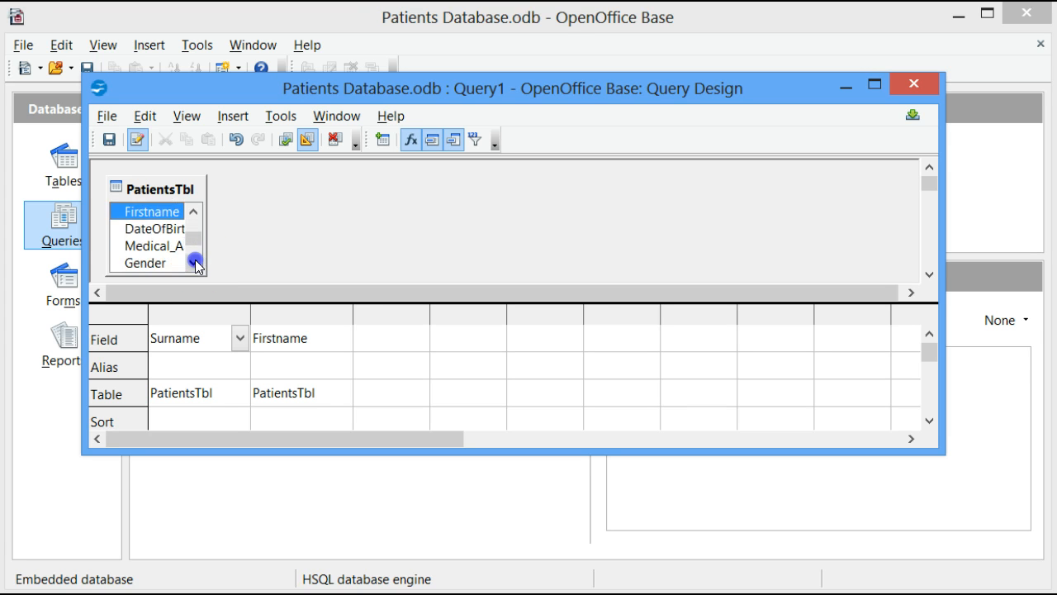
{"action": "left_click", "coordinate": [194, 263]}
{"action": "left_click", "coordinate": [194, 263]}
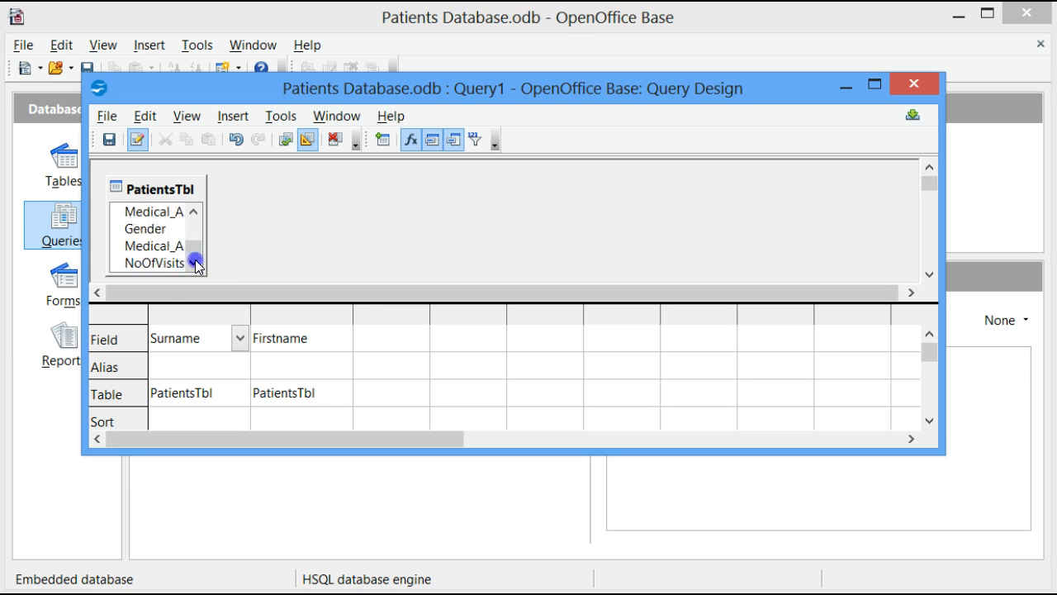
{"action": "double_click", "coordinate": [141, 263]}
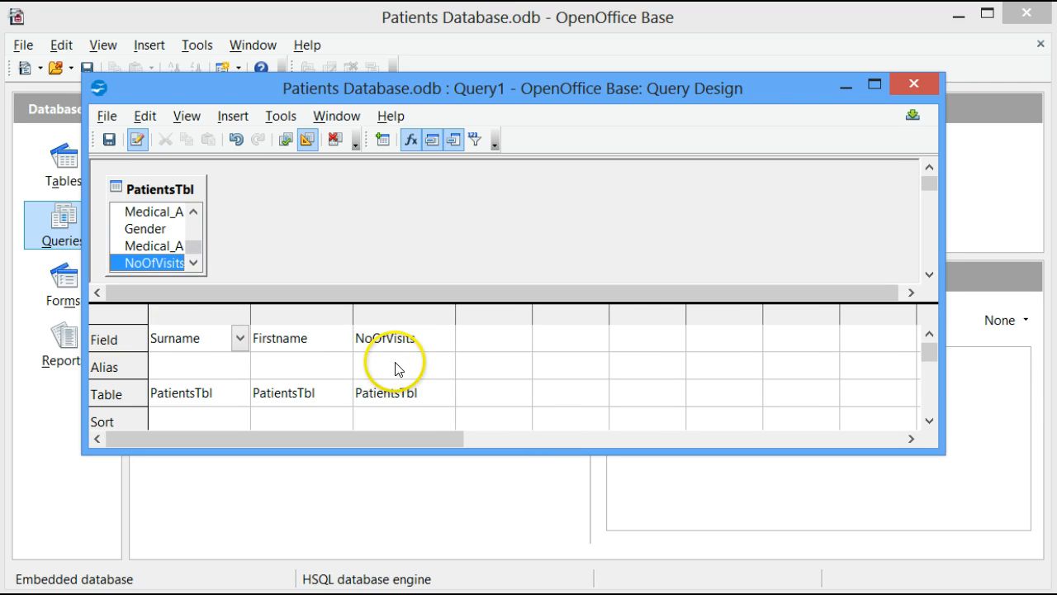
Check the first column's field choices and make the query design window taller to show the criterion rows
{"action": "left_click", "coordinate": [238, 338]}
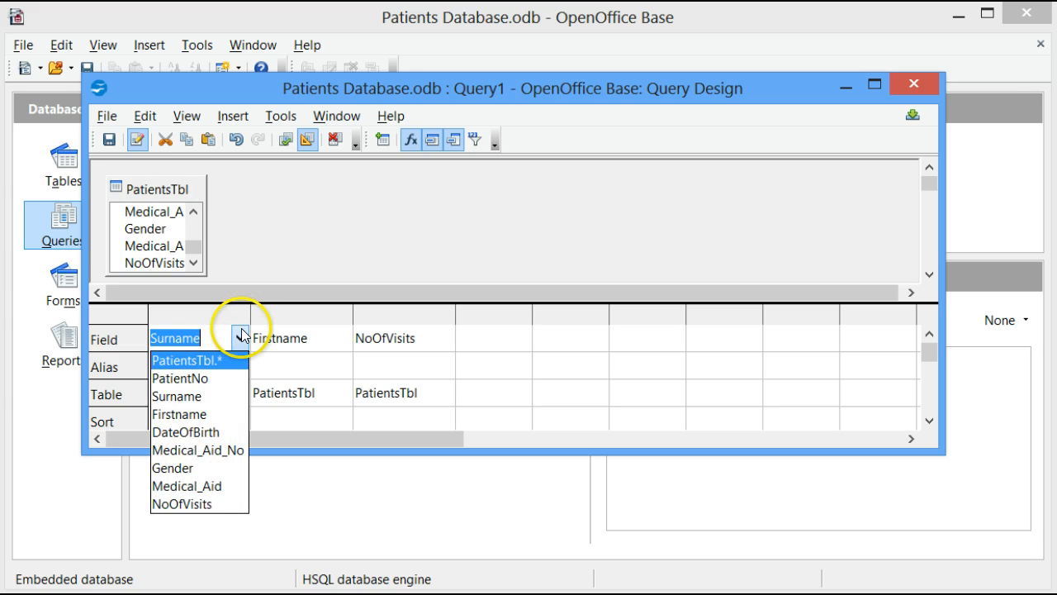
{"action": "left_click", "coordinate": [240, 335]}
{"action": "left_click_drag", "start_coordinate": [721, 448], "coordinate": [717, 541]}
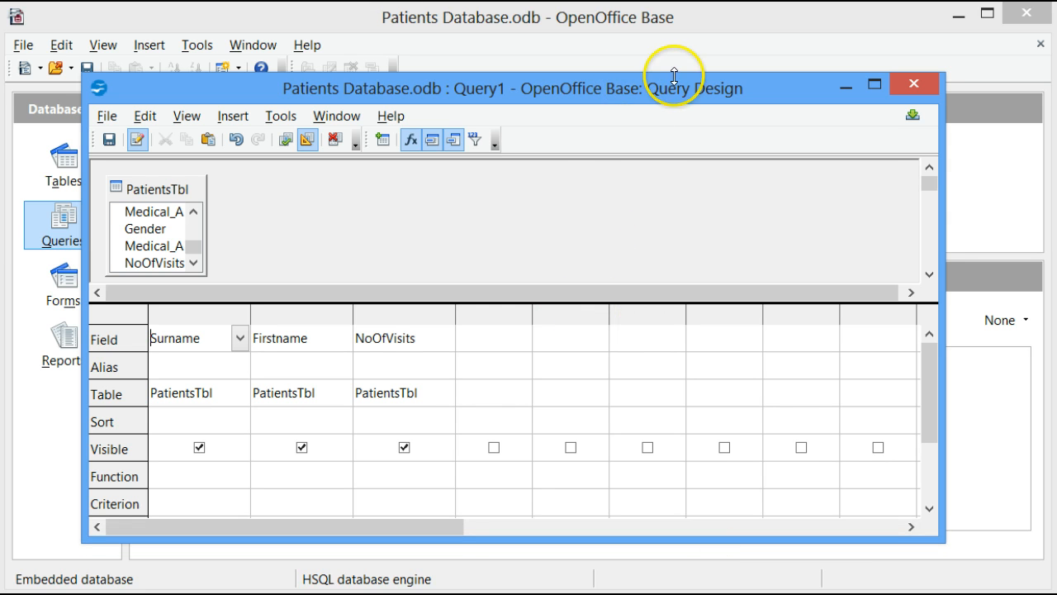
{"action": "left_click_drag", "start_coordinate": [653, 73], "coordinate": [651, 16]}
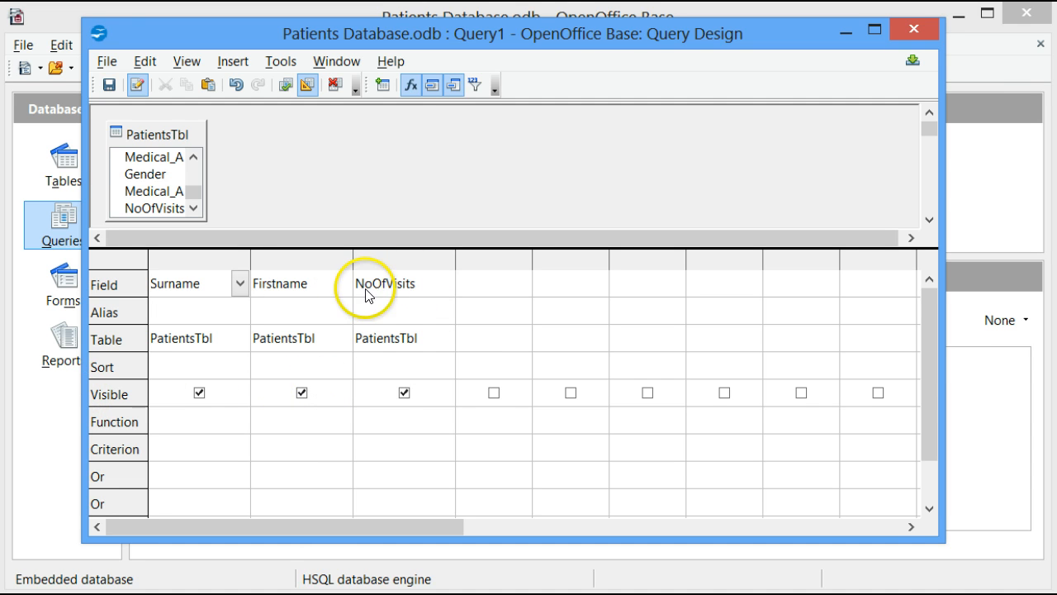
Hide the NoOfVisits column from the query output and set its criterion to >10
{"action": "left_click", "coordinate": [404, 393]}
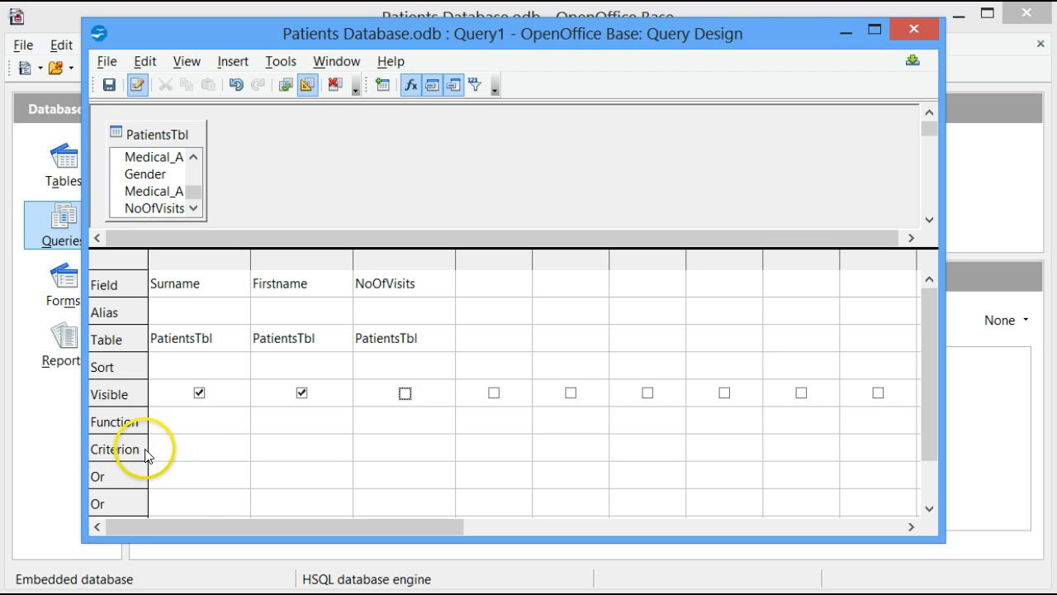
{"action": "left_click", "coordinate": [398, 450]}
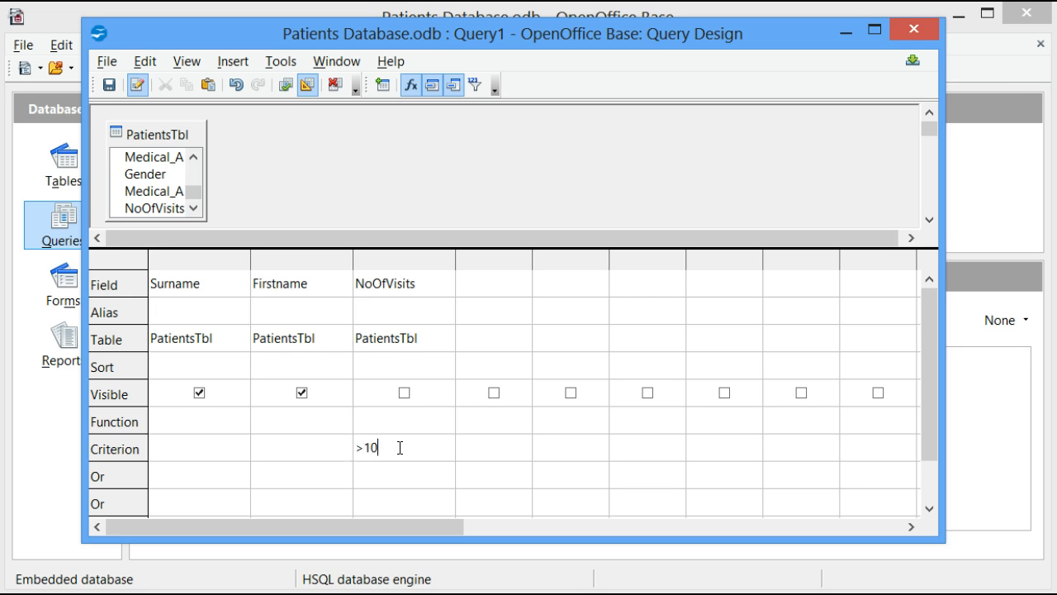
{"action": "left_click", "coordinate": [400, 447]}
{"action": "left_click", "coordinate": [365, 444]}
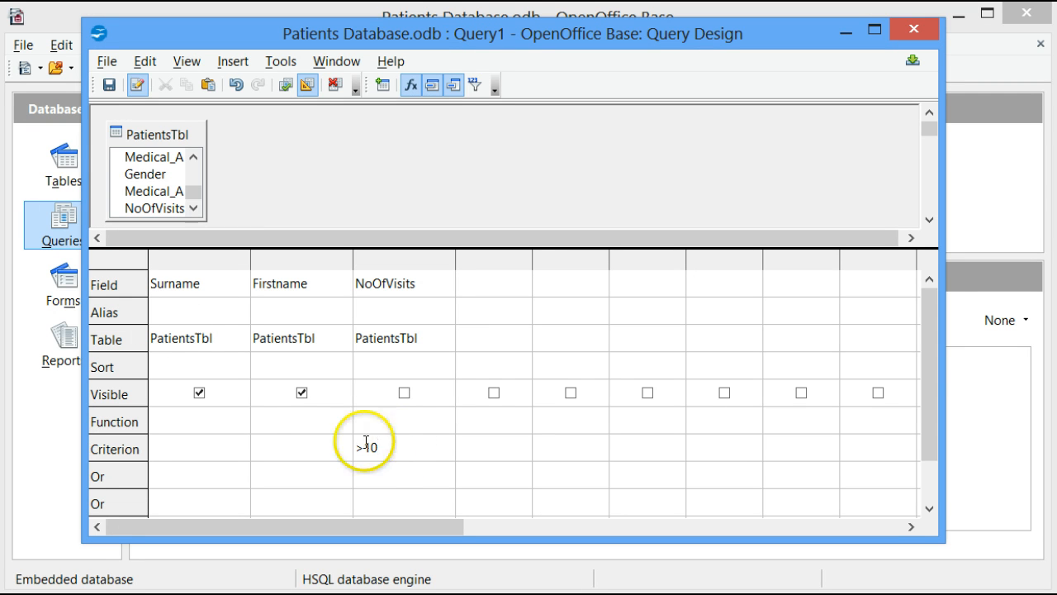
{"action": "left_click", "coordinate": [173, 286]}
{"action": "left_click", "coordinate": [297, 285]}
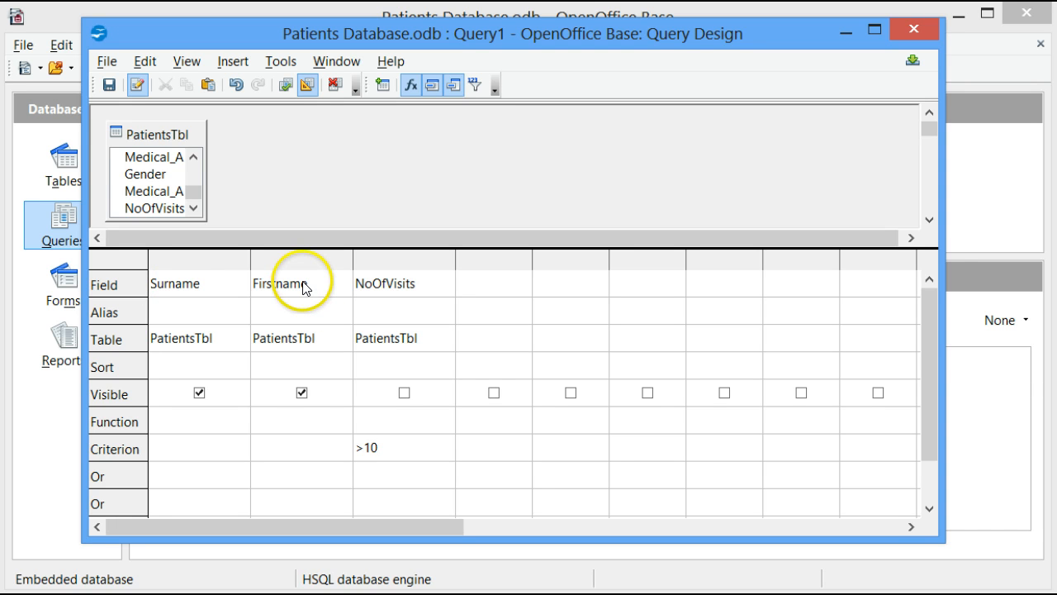
{"action": "left_click", "coordinate": [415, 289]}
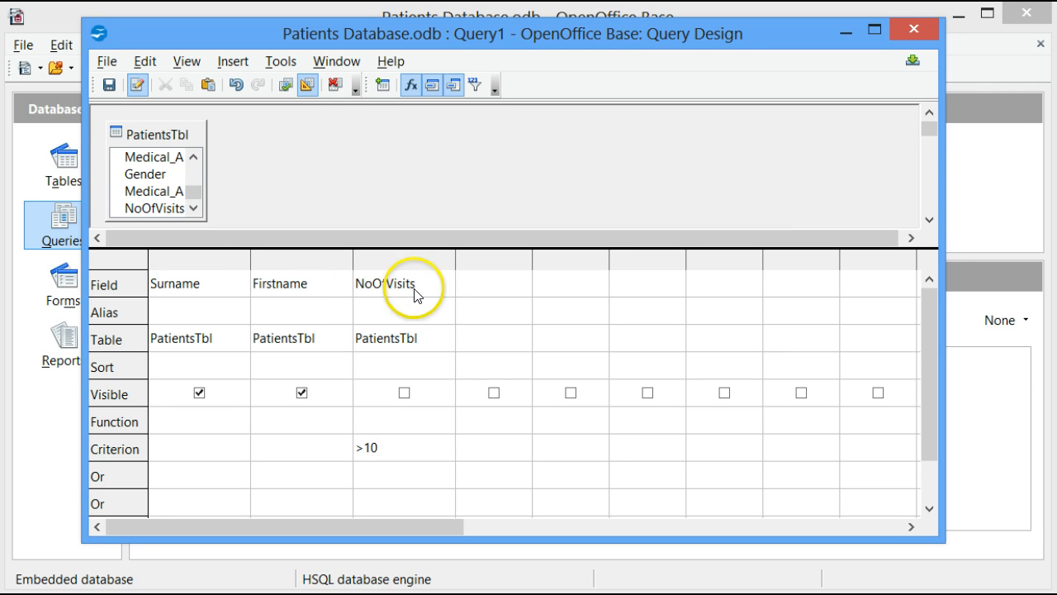
{"action": "left_click", "coordinate": [389, 446]}
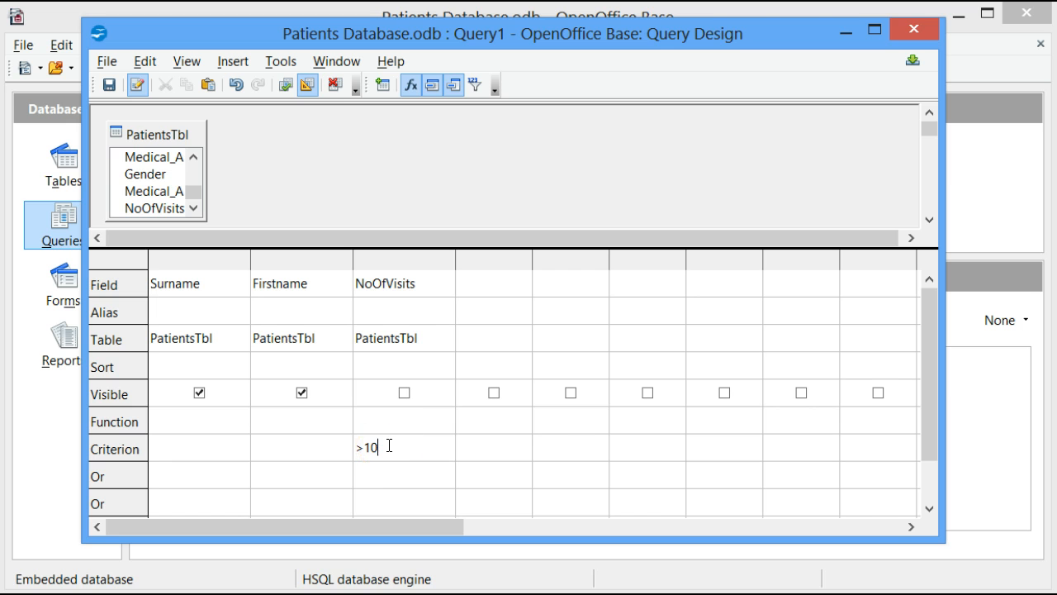
Save the query under the name VisitsQuery
{"action": "left_click", "coordinate": [109, 86]}
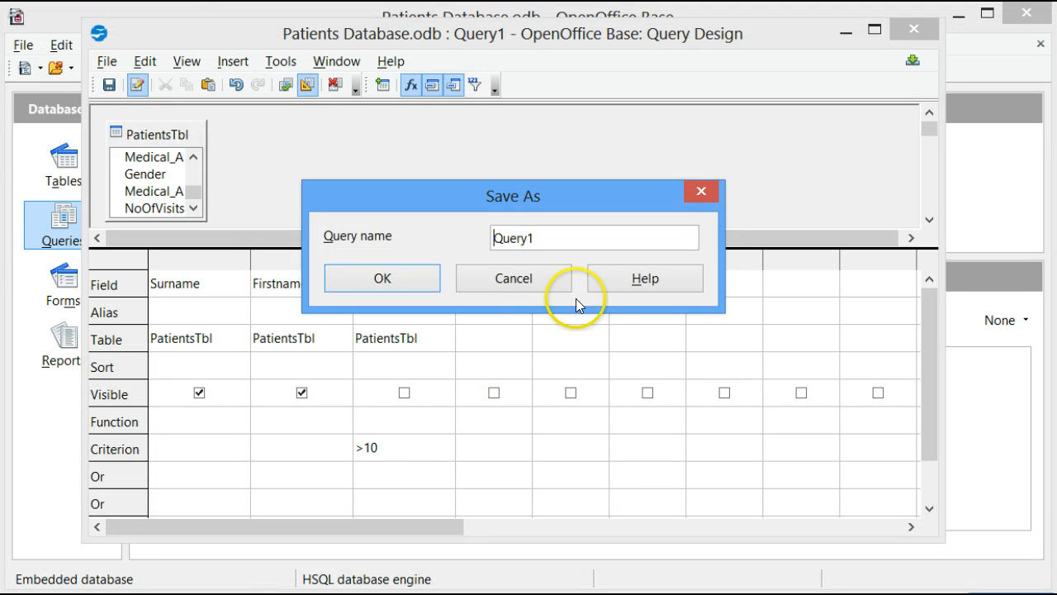
{"action": "key", "text": "Delete"}
{"action": "key", "text": "Delete"}
{"action": "key", "text": "Delete"}
{"action": "key", "text": "Delete"}
{"action": "key", "text": "Delete"}
{"action": "key", "text": "Delete"}
{"action": "type", "text": "Visit"}
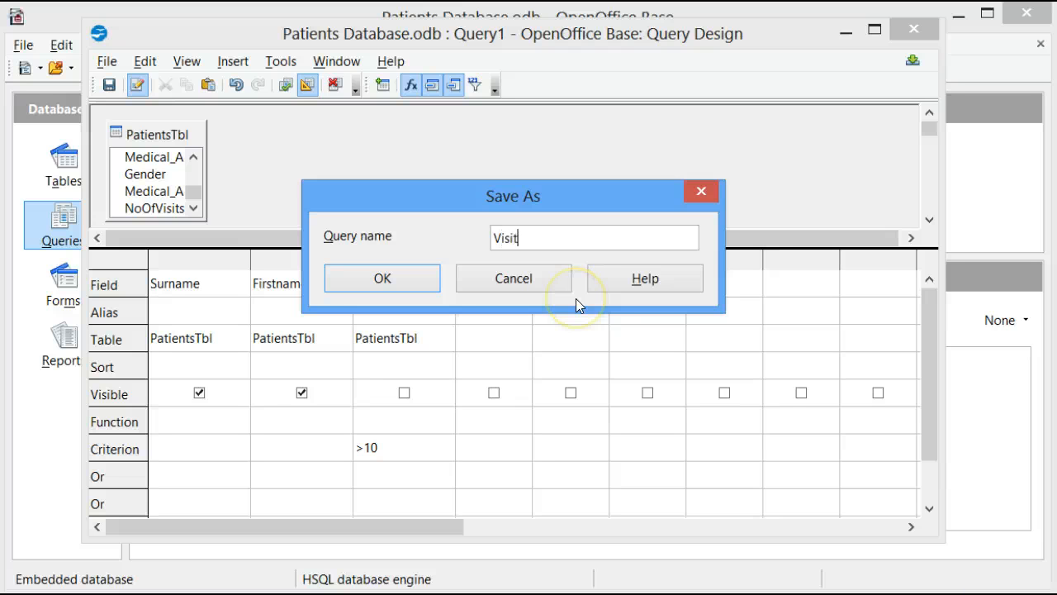
{"action": "type", "text": "sQuery"}
{"action": "left_click", "coordinate": [388, 279]}
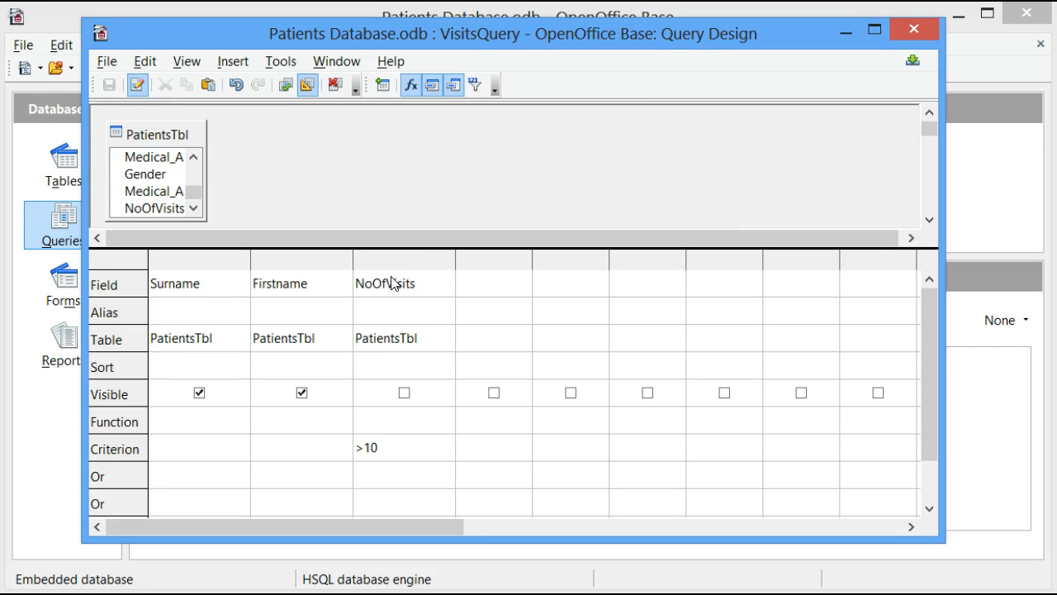
Run VisitsQuery to check its records, and close the query design window
{"action": "left_click", "coordinate": [386, 220]}
{"action": "left_click", "coordinate": [286, 85]}
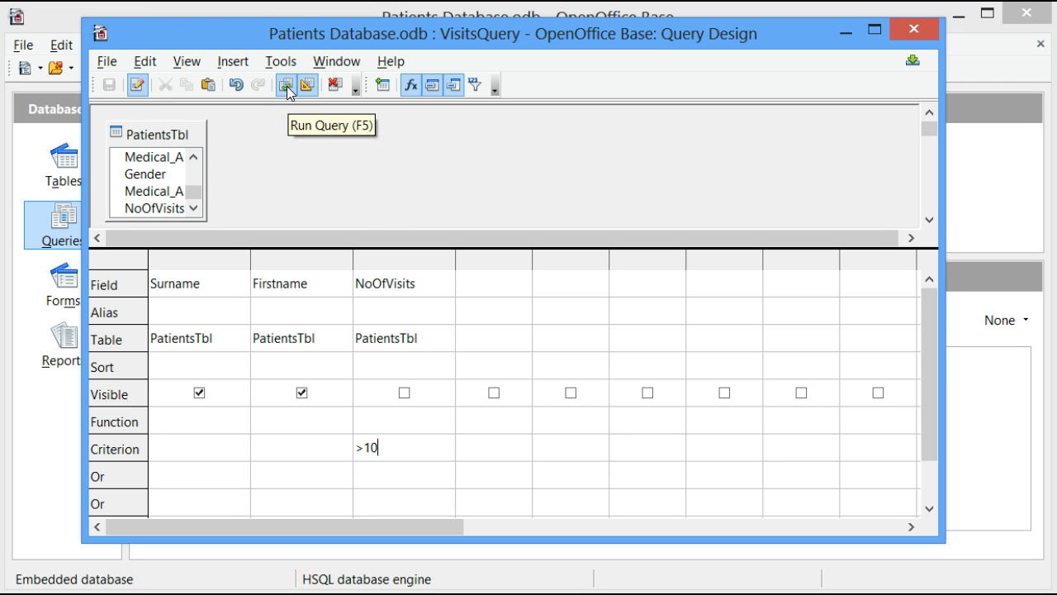
{"action": "left_click", "coordinate": [288, 90]}
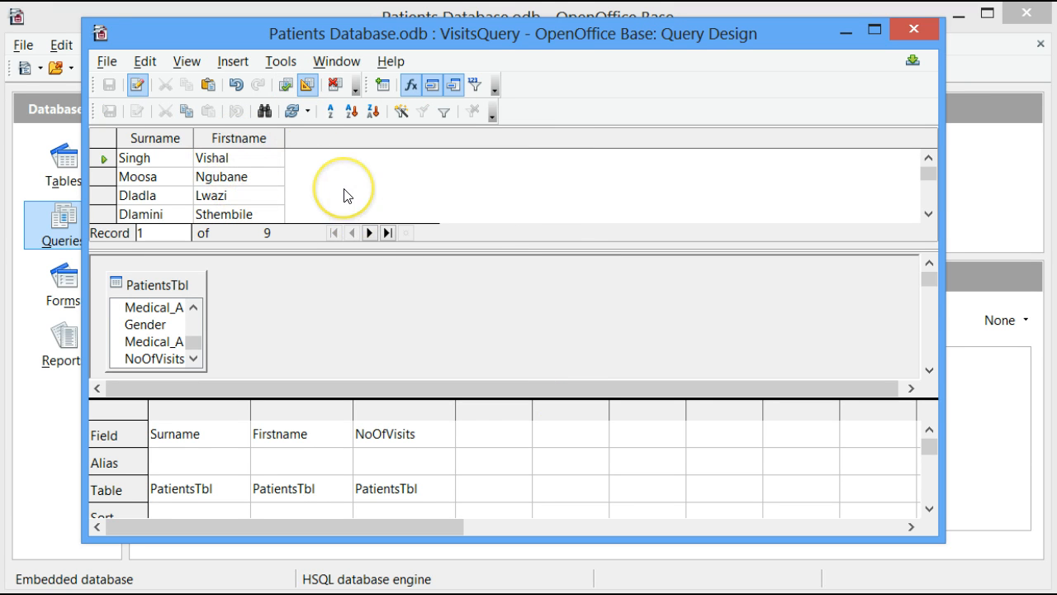
{"action": "left_click", "coordinate": [921, 30]}
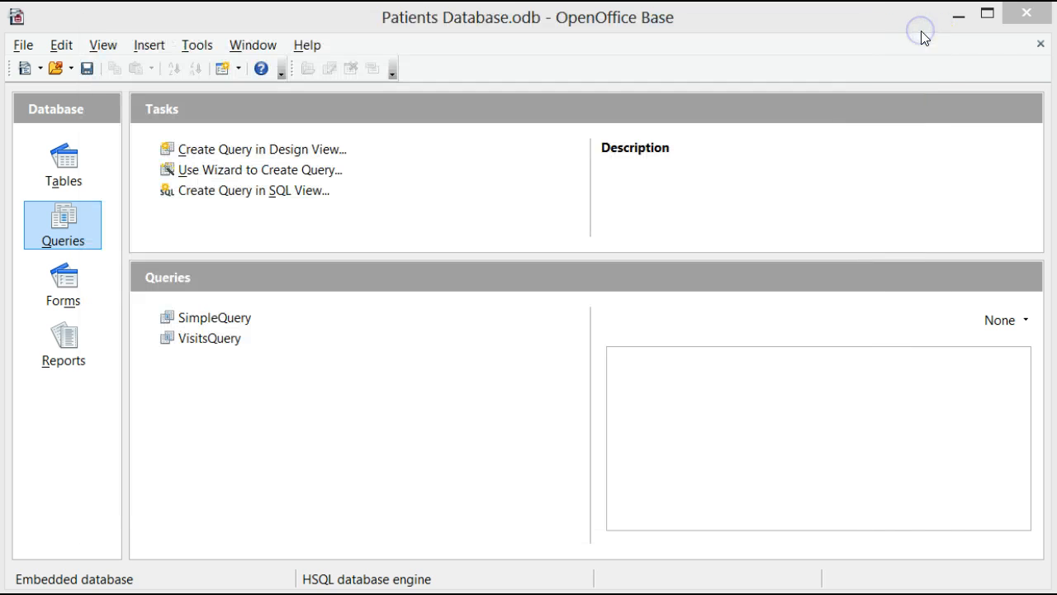
Open VisitsQuery from the saved queries to view its records and move the data window aside
{"action": "left_click", "coordinate": [65, 233]}
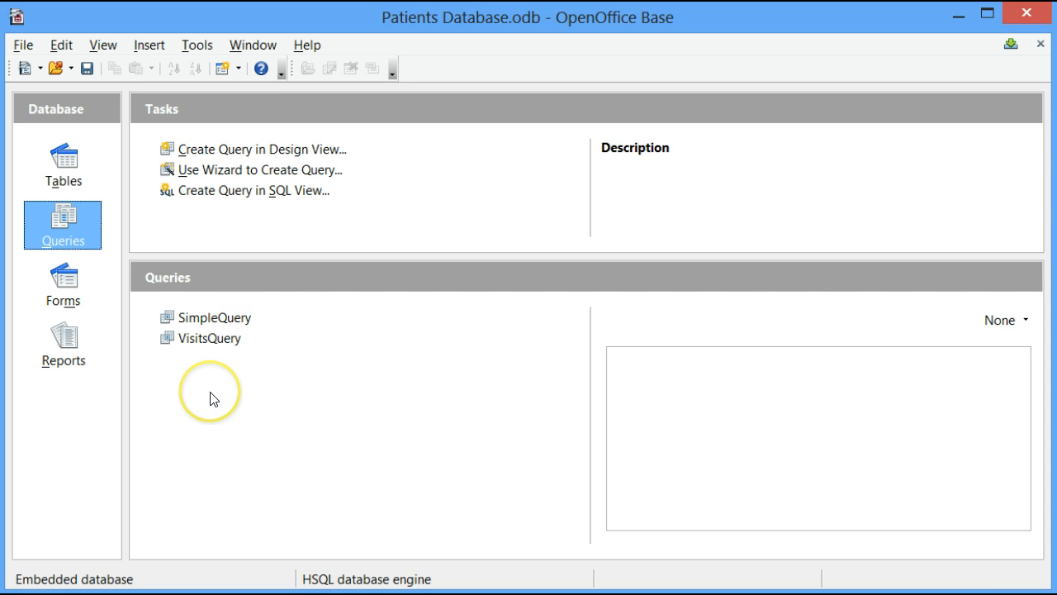
{"action": "double_click", "coordinate": [211, 338]}
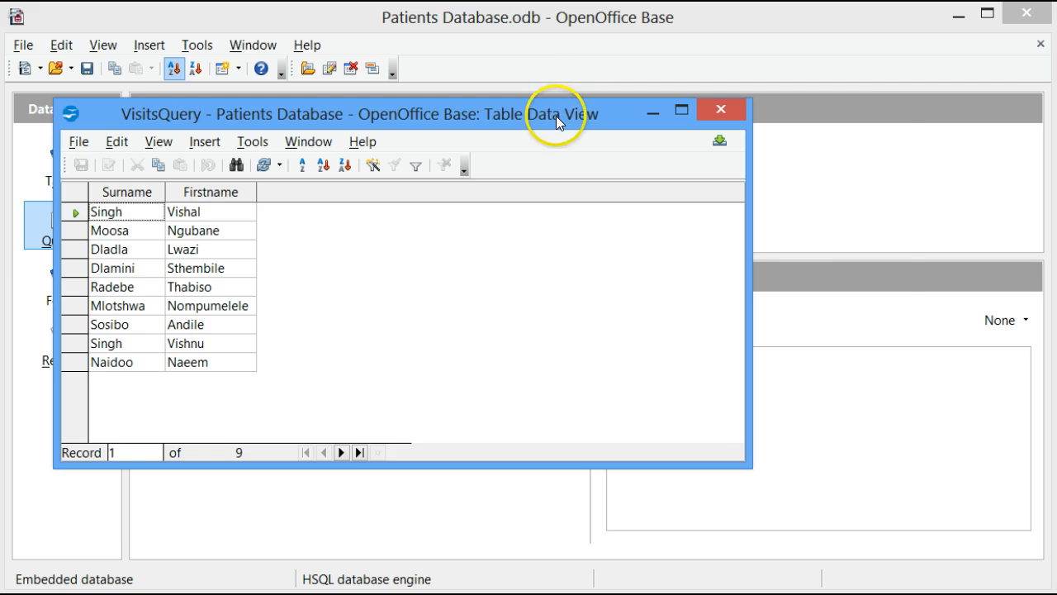
{"action": "left_click_drag", "start_coordinate": [556, 115], "coordinate": [716, 66]}
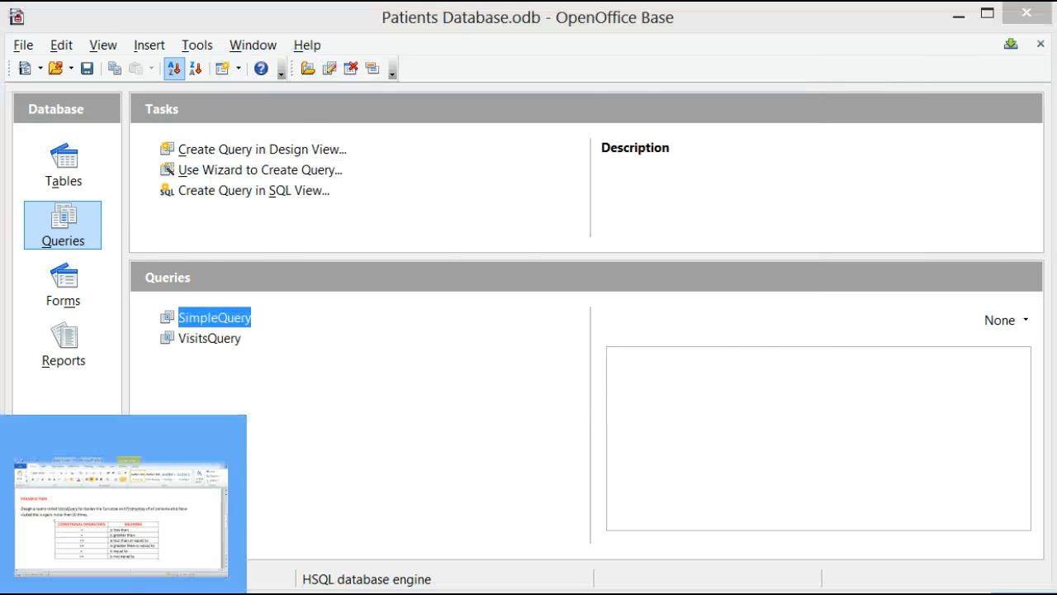
Switch to the Word document and read further through the query exercise instructions
{"action": "left_click", "coordinate": [128, 512]}
{"action": "scroll", "coordinate": [259, 409], "scroll_direction": "down", "scroll_amount": 7}
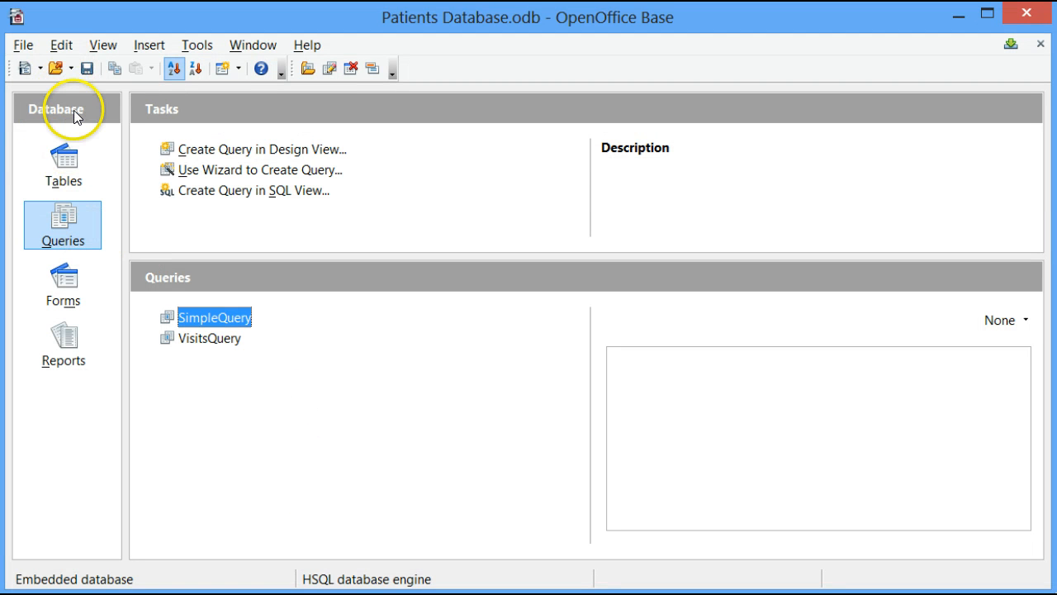
Create a new query in Design View based on PatientsTbl and move its window fully into view
{"action": "left_click", "coordinate": [56, 232]}
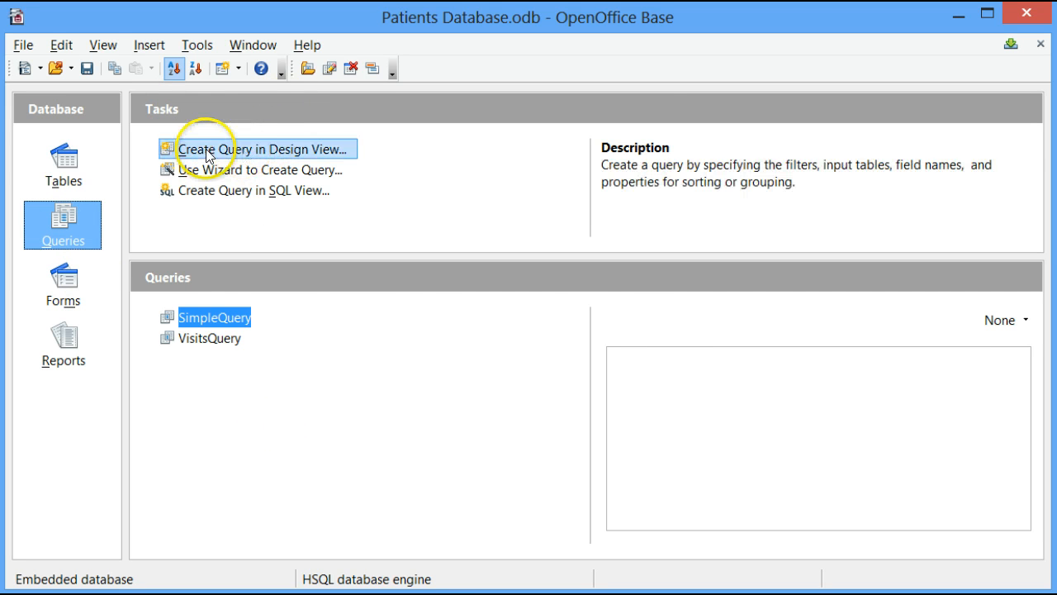
{"action": "left_click", "coordinate": [255, 149]}
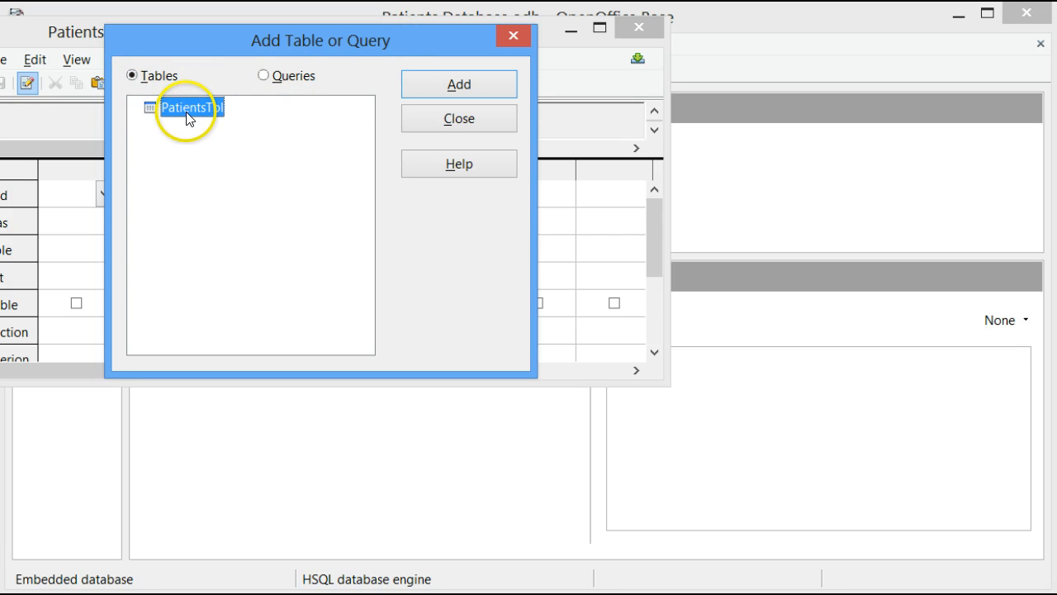
{"action": "left_click", "coordinate": [439, 85]}
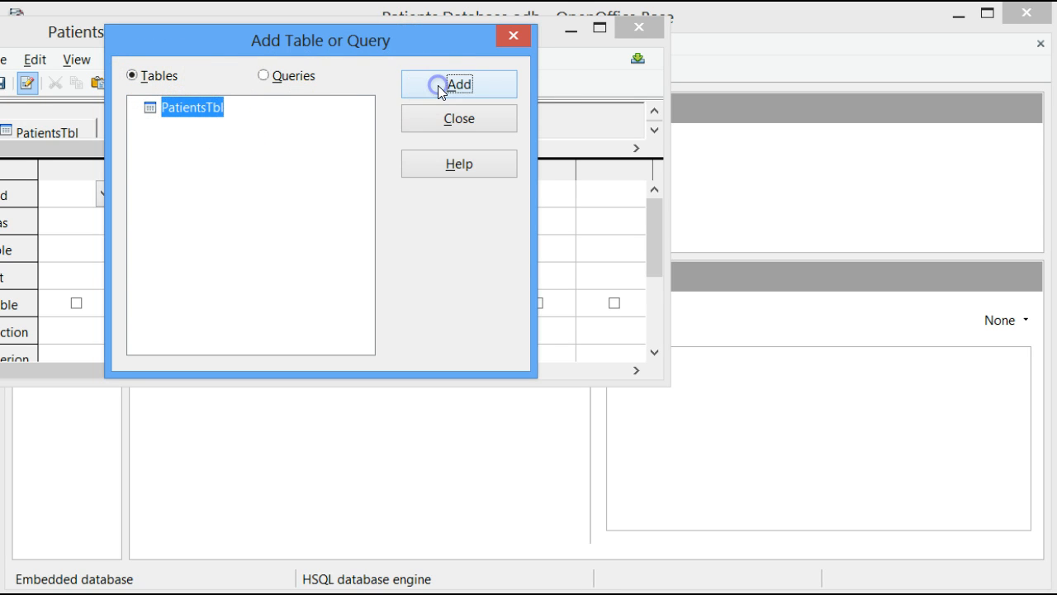
{"action": "left_click", "coordinate": [475, 121]}
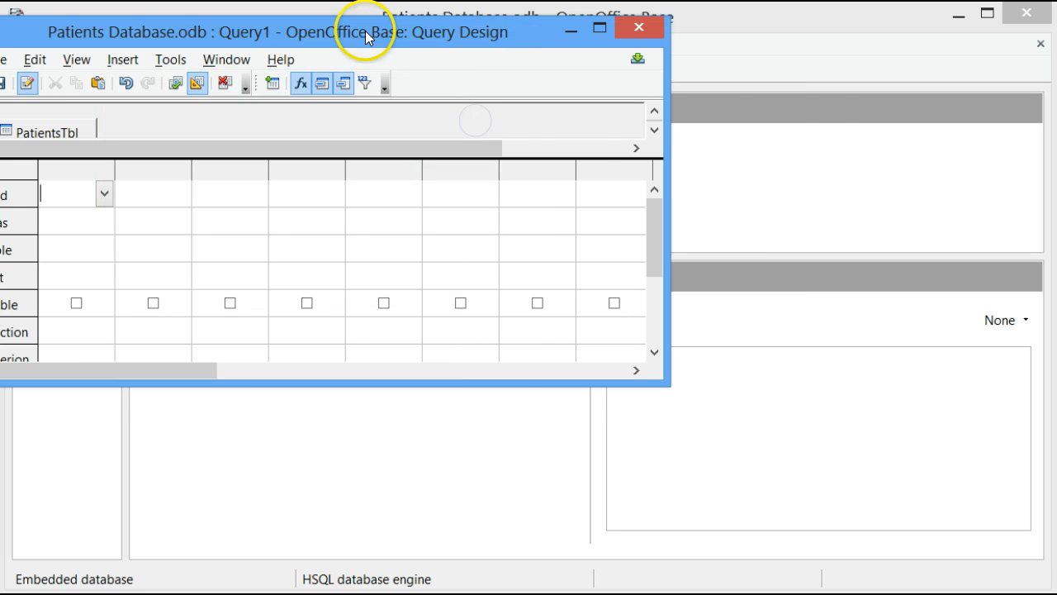
{"action": "left_click_drag", "start_coordinate": [366, 30], "coordinate": [520, 50]}
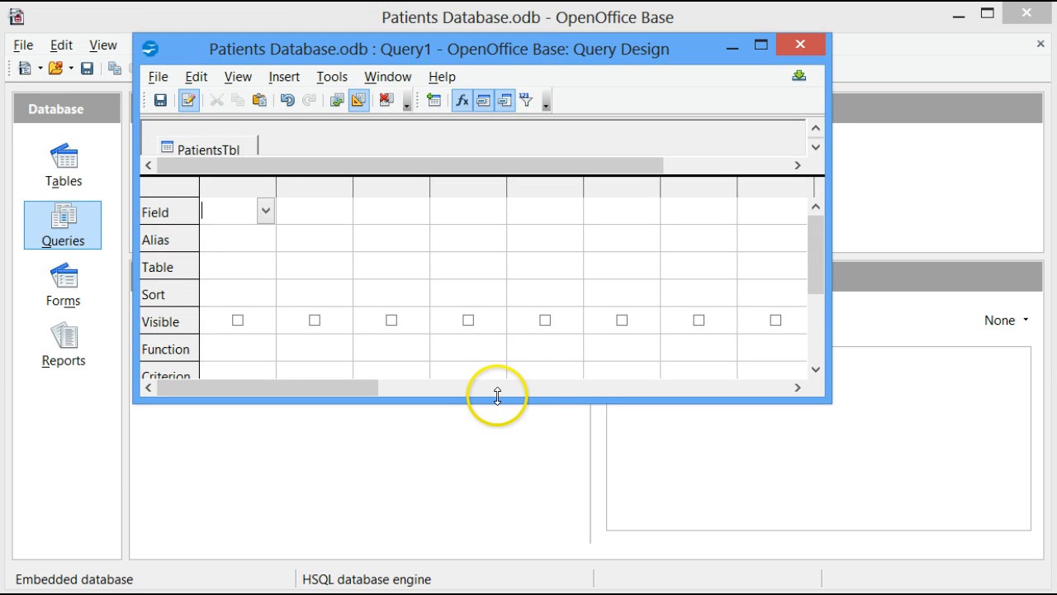
Enlarge the query design window and its table area so the PatientsTbl field list and the criteria rows are readable
{"action": "left_click_drag", "start_coordinate": [498, 401], "coordinate": [482, 553]}
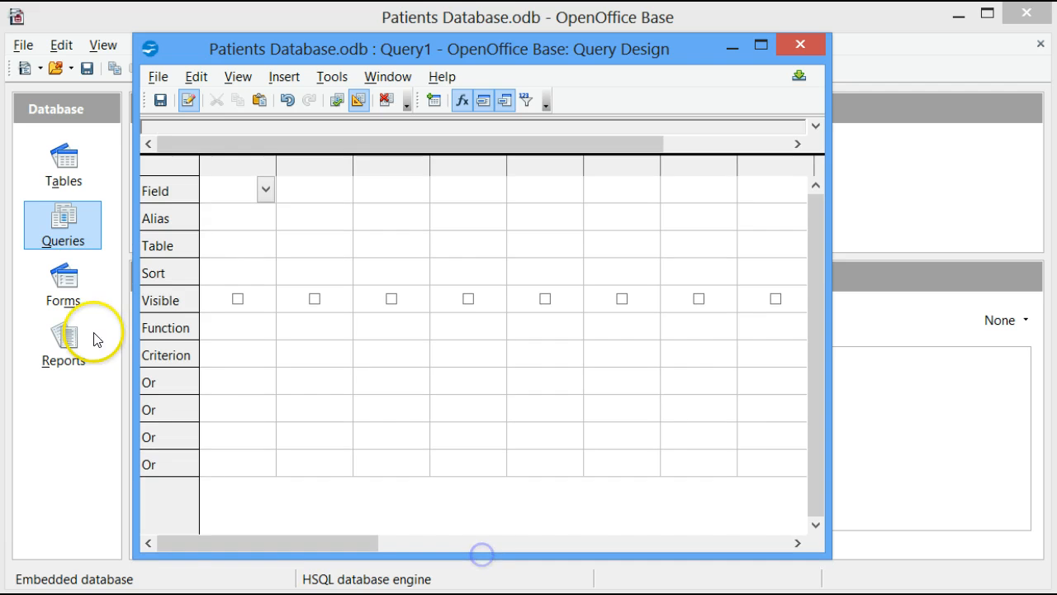
{"action": "left_click_drag", "start_coordinate": [135, 342], "coordinate": [30, 318]}
{"action": "left_click_drag", "start_coordinate": [826, 317], "coordinate": [1024, 316]}
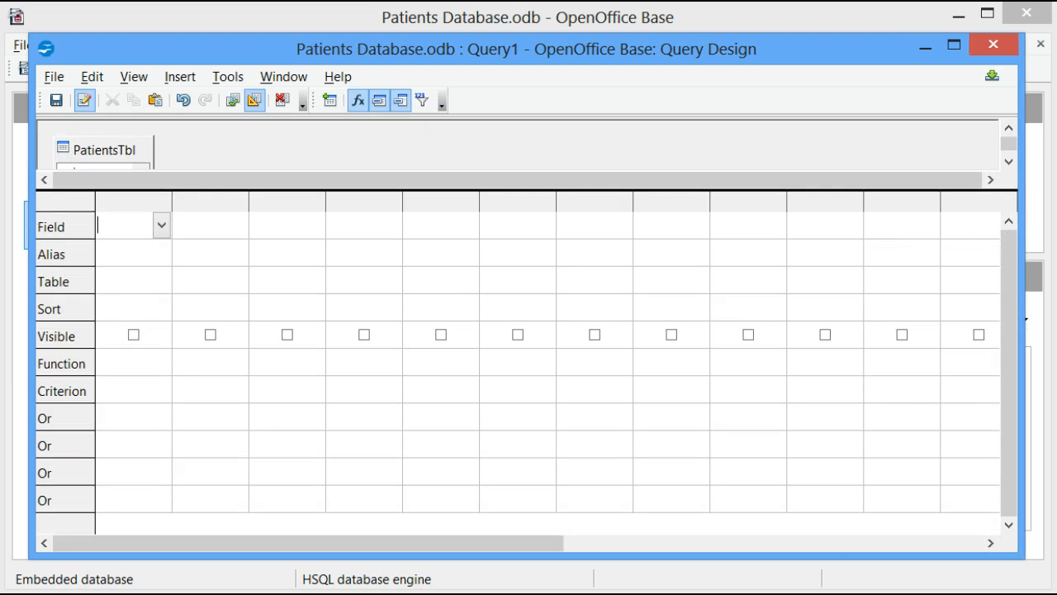
{"action": "left_click_drag", "start_coordinate": [156, 189], "coordinate": [145, 294]}
{"action": "left_click_drag", "start_coordinate": [164, 269], "coordinate": [168, 259]}
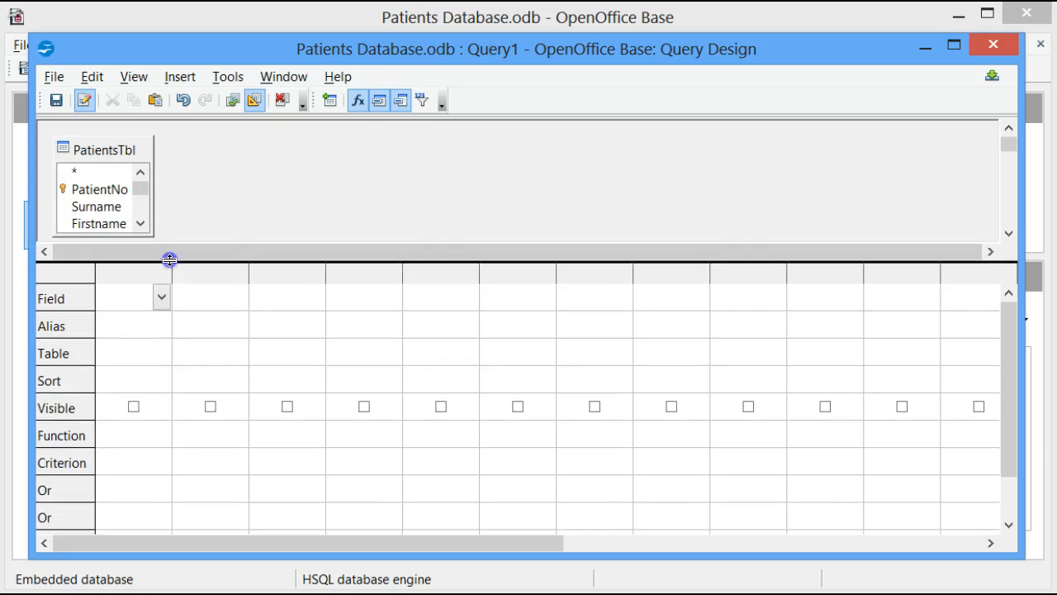
{"action": "left_click", "coordinate": [139, 223]}
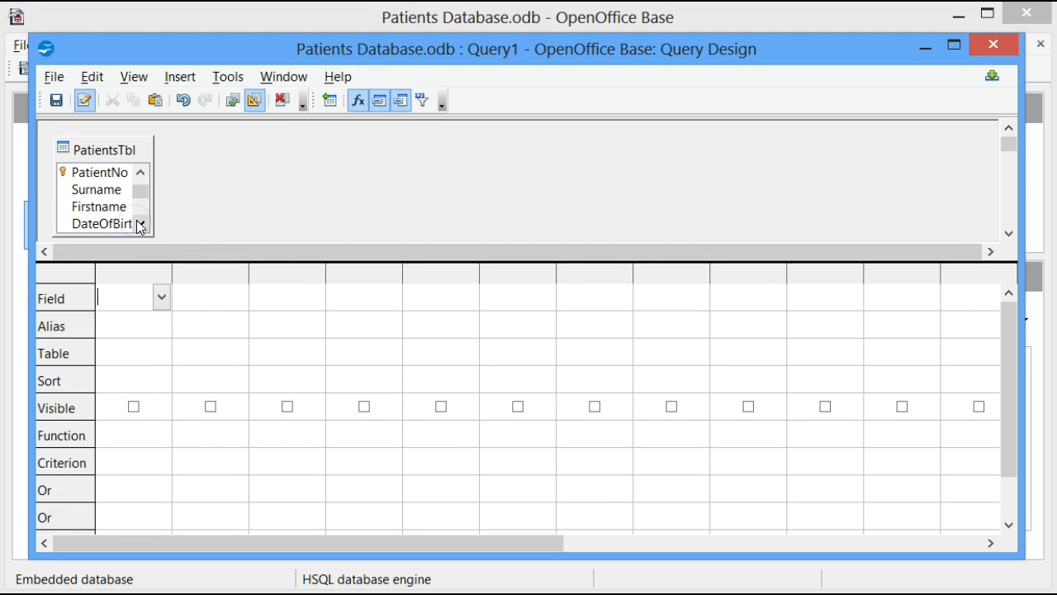
{"action": "left_click", "coordinate": [137, 172]}
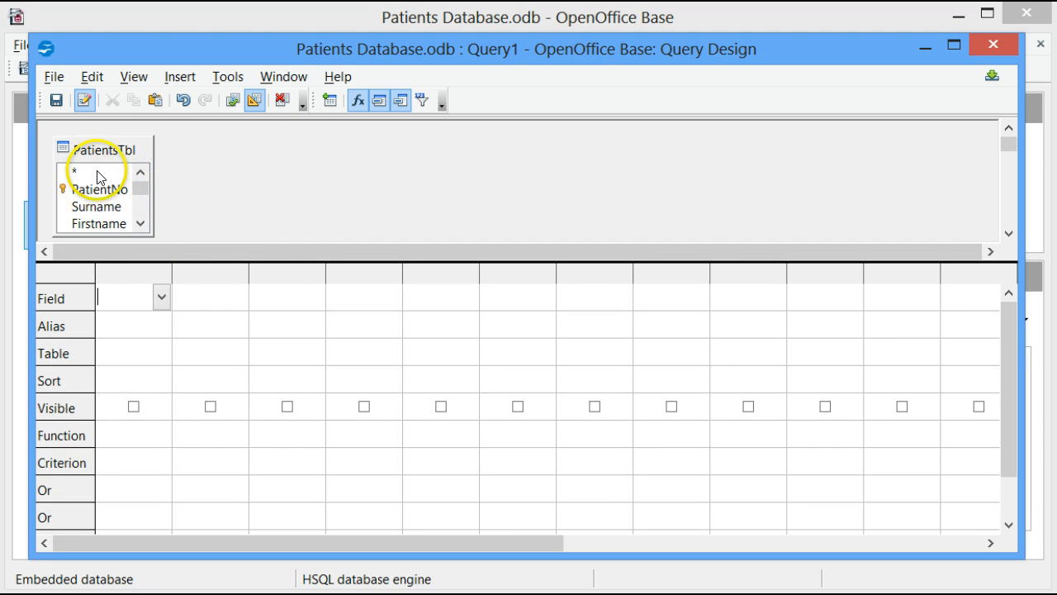
Add the all-fields entry (*) and the PatientNo field from PatientsTbl to the query grid
{"action": "left_click", "coordinate": [77, 172]}
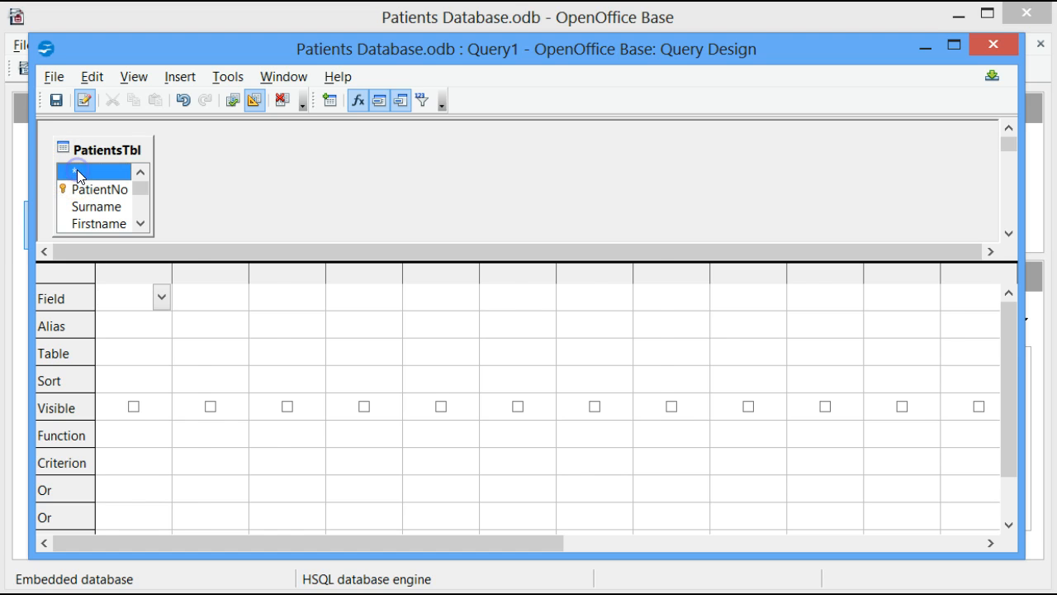
{"action": "double_click", "coordinate": [77, 170]}
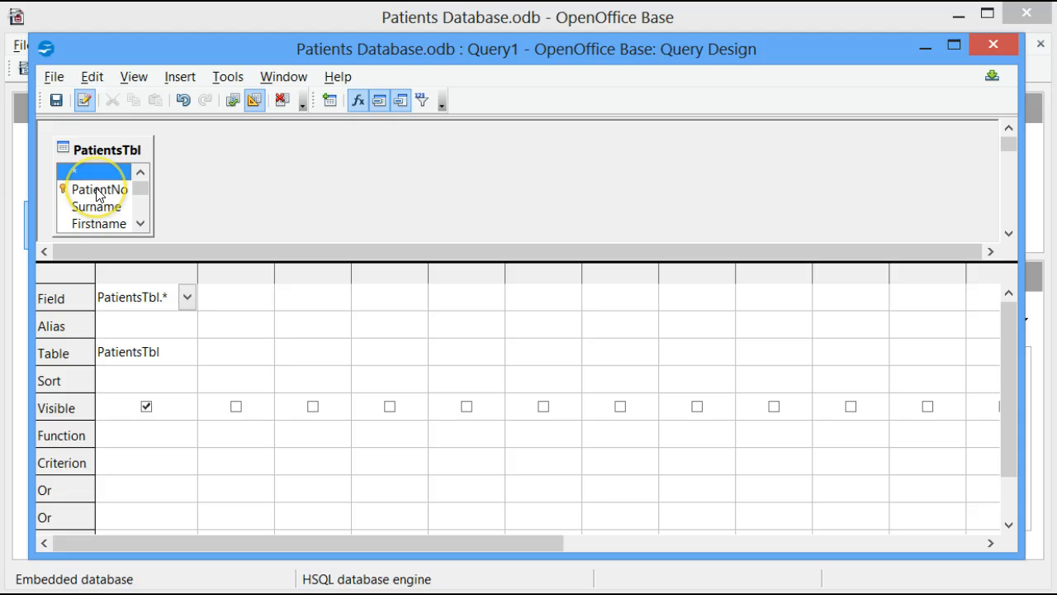
{"action": "double_click", "coordinate": [97, 190]}
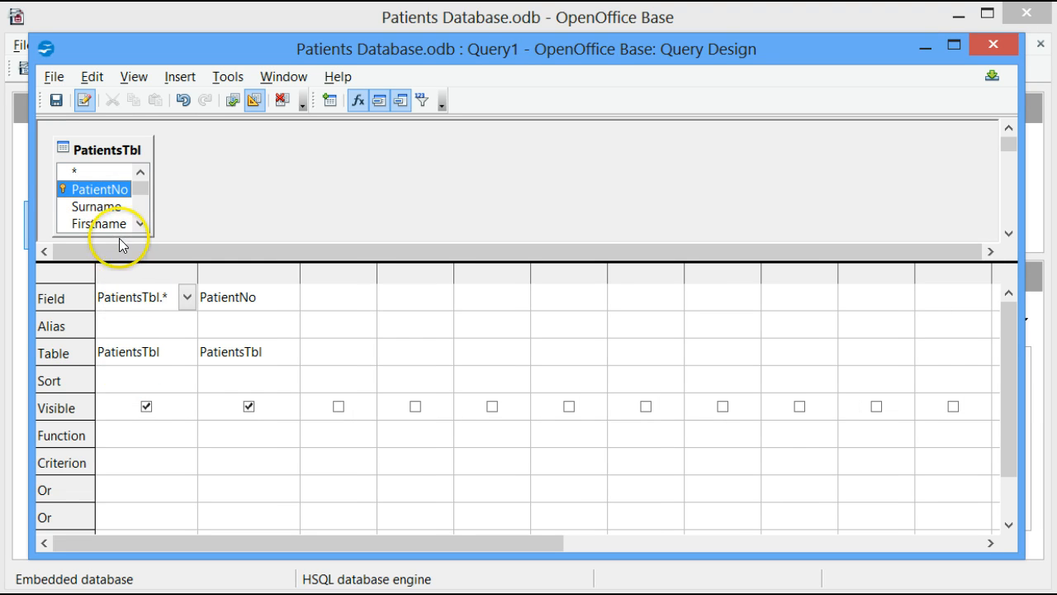
Delete the PatientsTbl.* column from the query grid, keeping the PatientNo column
{"action": "right_click", "coordinate": [81, 173]}
{"action": "right_click", "coordinate": [81, 174]}
{"action": "right_click", "coordinate": [81, 174]}
{"action": "right_click", "coordinate": [81, 173]}
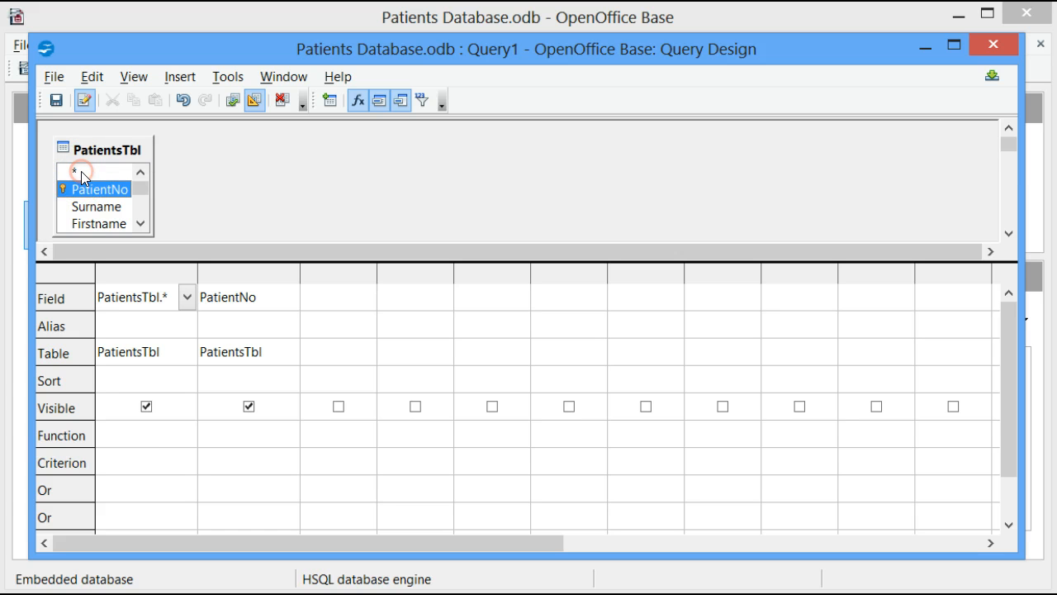
{"action": "right_click", "coordinate": [81, 174]}
{"action": "left_click", "coordinate": [81, 173]}
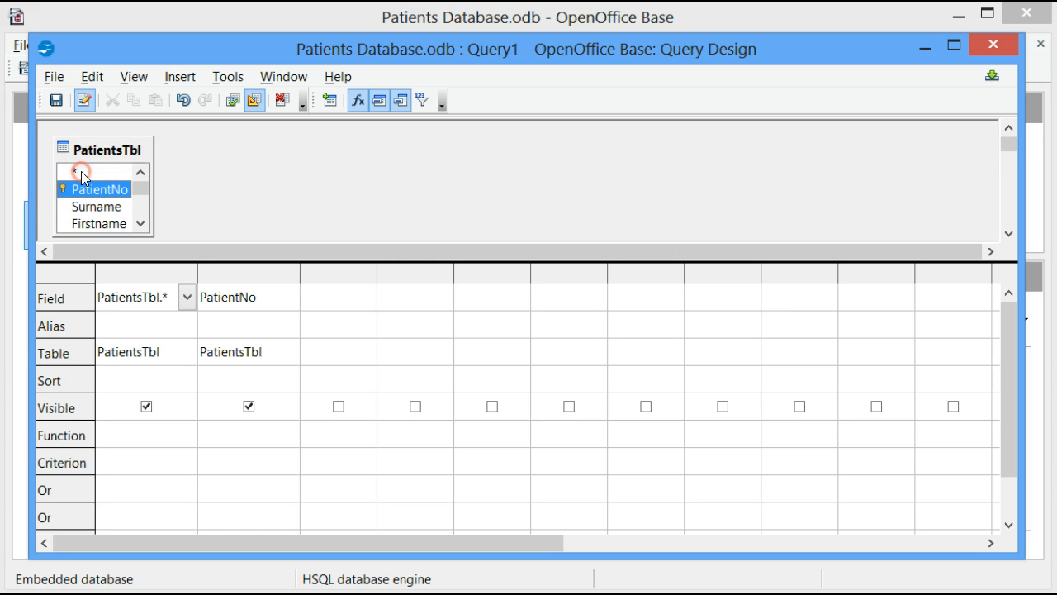
{"action": "right_click", "coordinate": [112, 270]}
{"action": "left_click", "coordinate": [141, 311]}
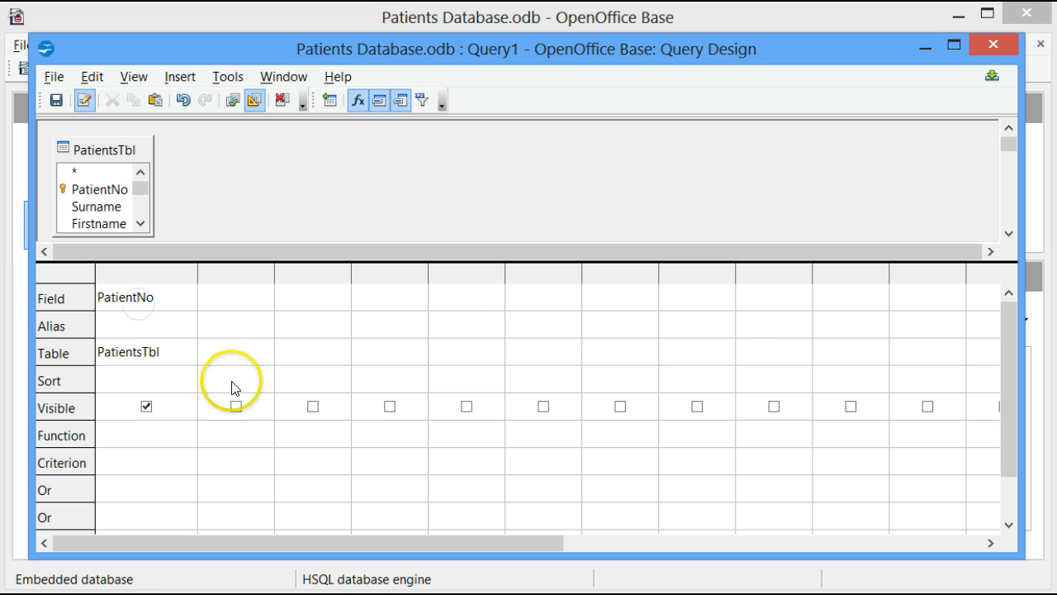
Add the Surname, Firstname, DateOfBirth and Medical_Aid_No fields to the query grid after PatientNo
{"action": "double_click", "coordinate": [102, 211]}
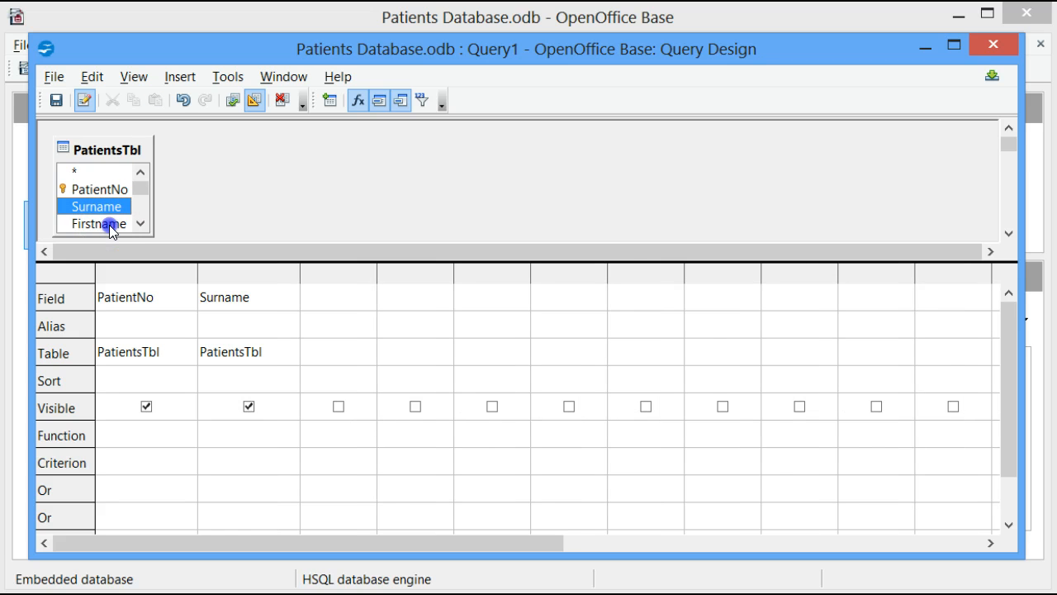
{"action": "double_click", "coordinate": [106, 224]}
{"action": "left_click", "coordinate": [141, 224]}
{"action": "left_click", "coordinate": [140, 224]}
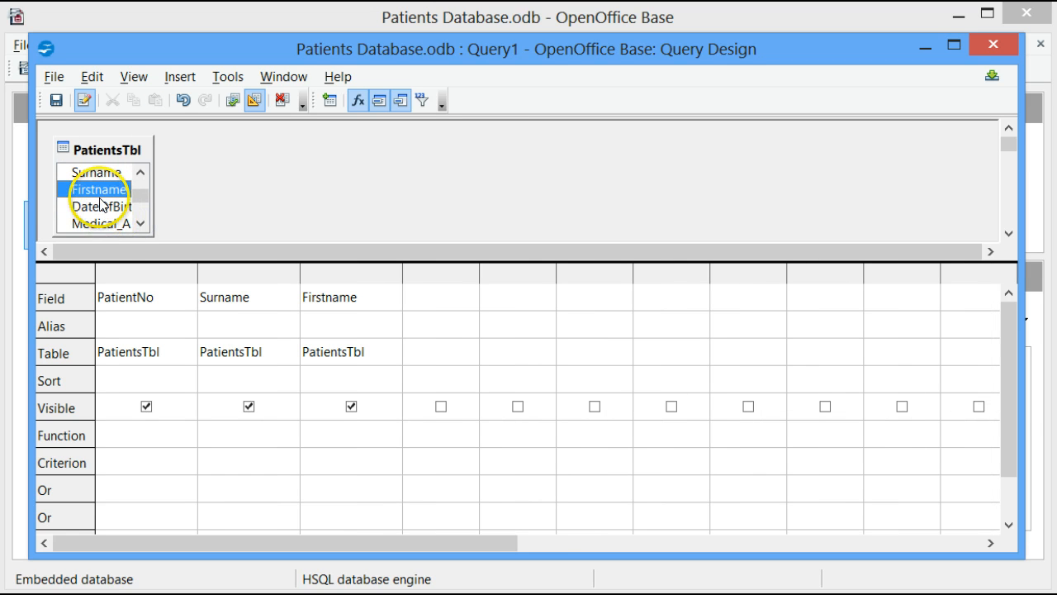
{"action": "double_click", "coordinate": [101, 206]}
{"action": "double_click", "coordinate": [105, 224]}
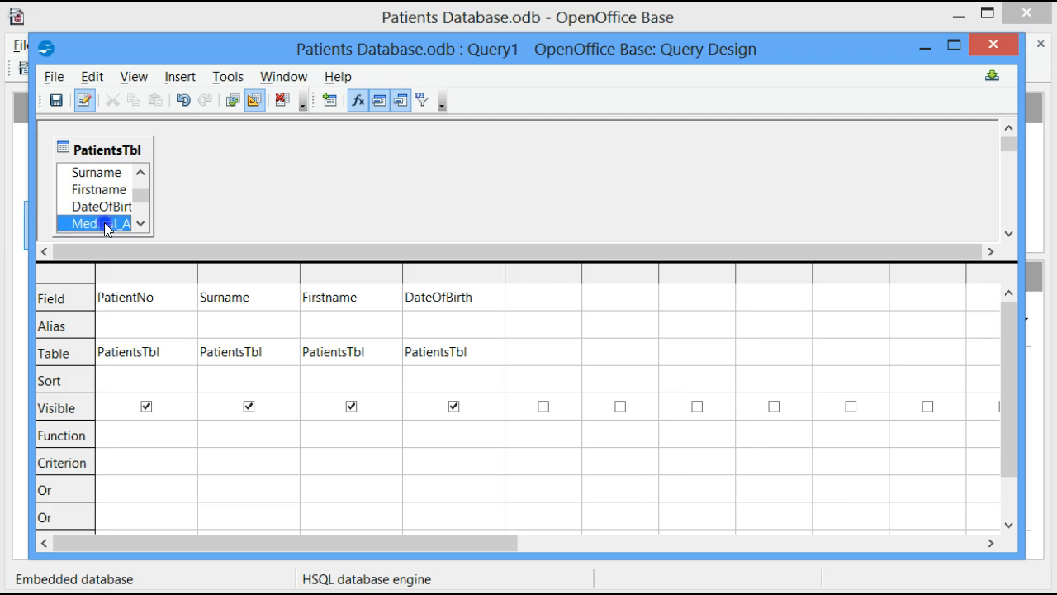
Add the remaining Gender, Medical_Aid and NoOfVisits fields from PatientsTbl to the query grid
{"action": "left_click", "coordinate": [140, 223]}
{"action": "left_click", "coordinate": [140, 224]}
{"action": "left_click", "coordinate": [140, 224]}
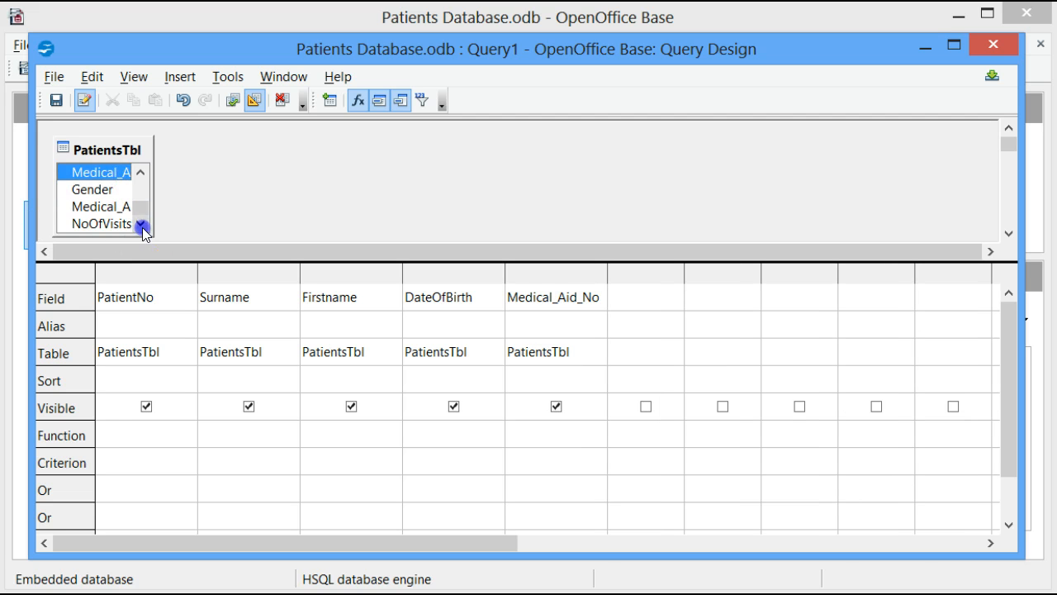
{"action": "double_click", "coordinate": [102, 189]}
{"action": "double_click", "coordinate": [104, 209]}
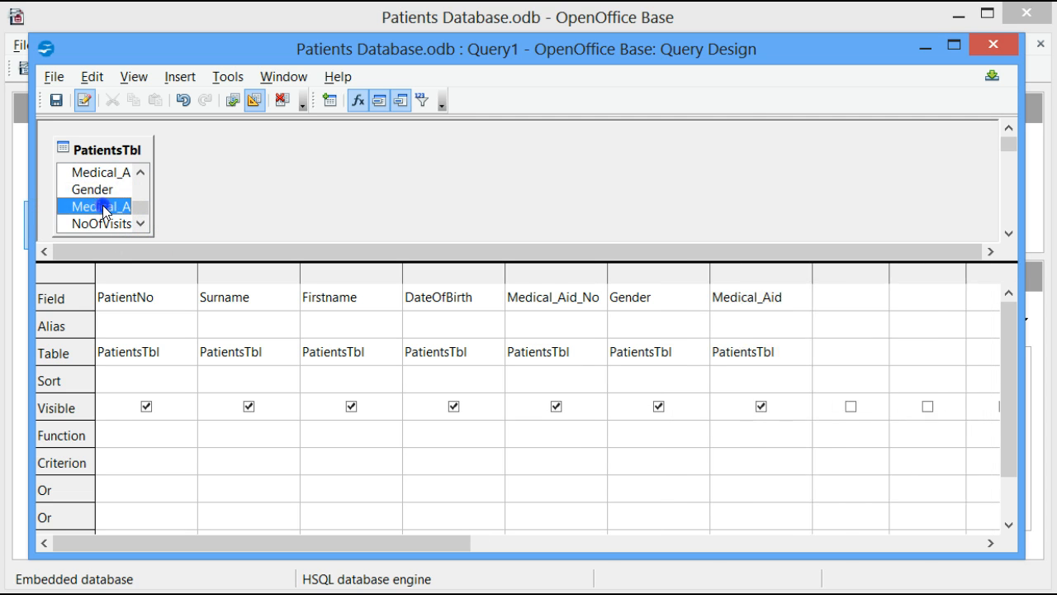
{"action": "left_click", "coordinate": [141, 224]}
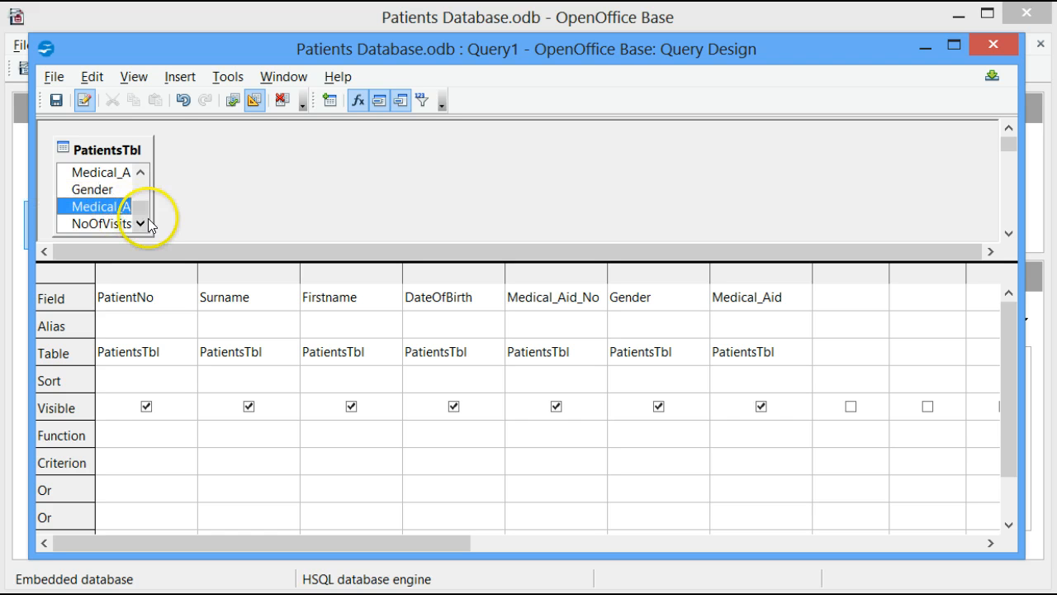
{"action": "double_click", "coordinate": [115, 224]}
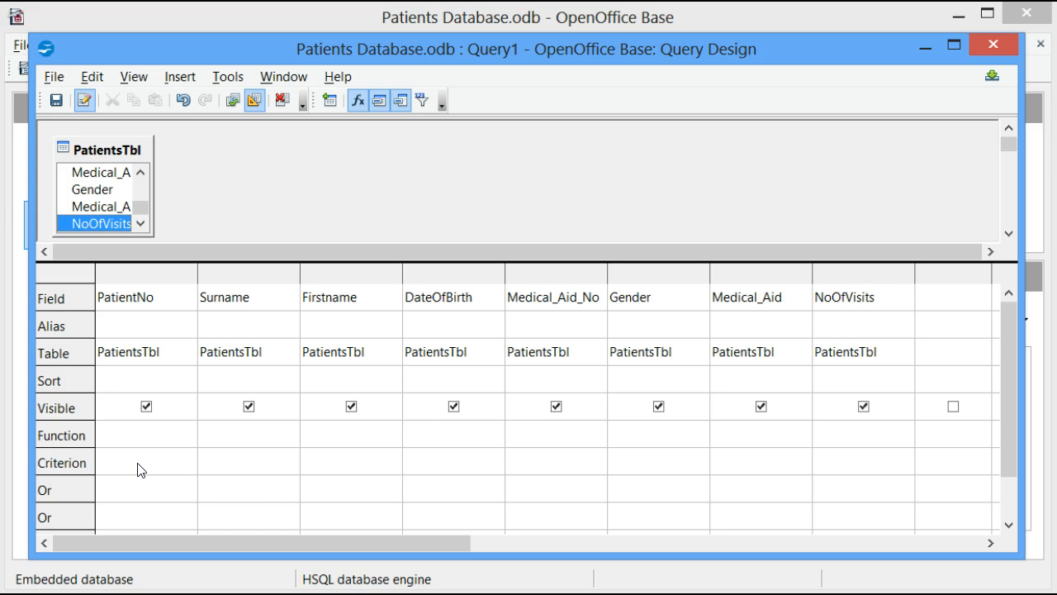
Set the Medical_Aid criterion to ='GEMS' and save the query as GemsQuery, the name given in the Word exercise
{"action": "left_click", "coordinate": [752, 463]}
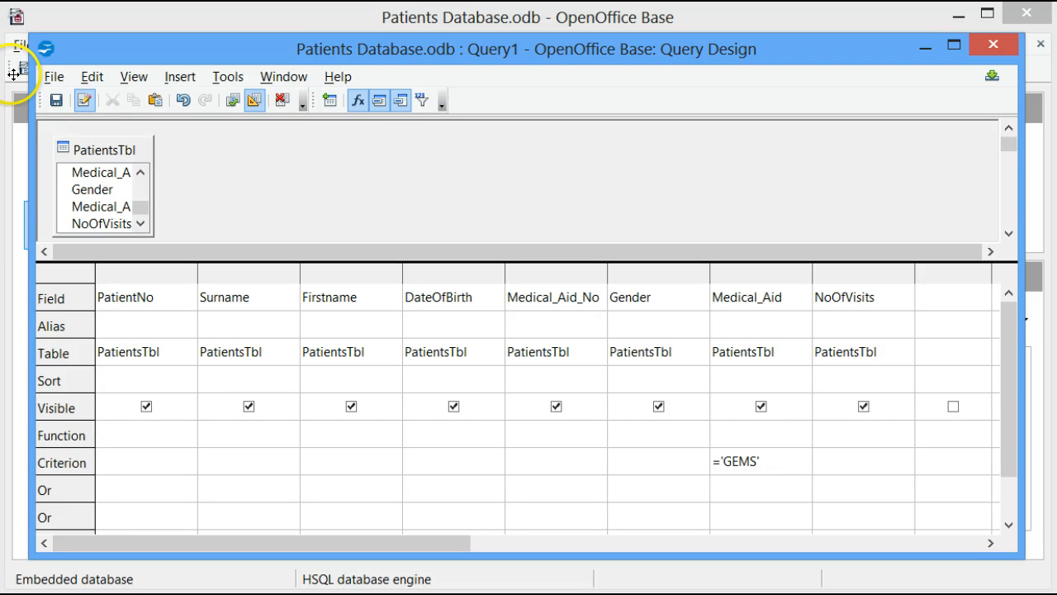
{"action": "left_click", "coordinate": [56, 100]}
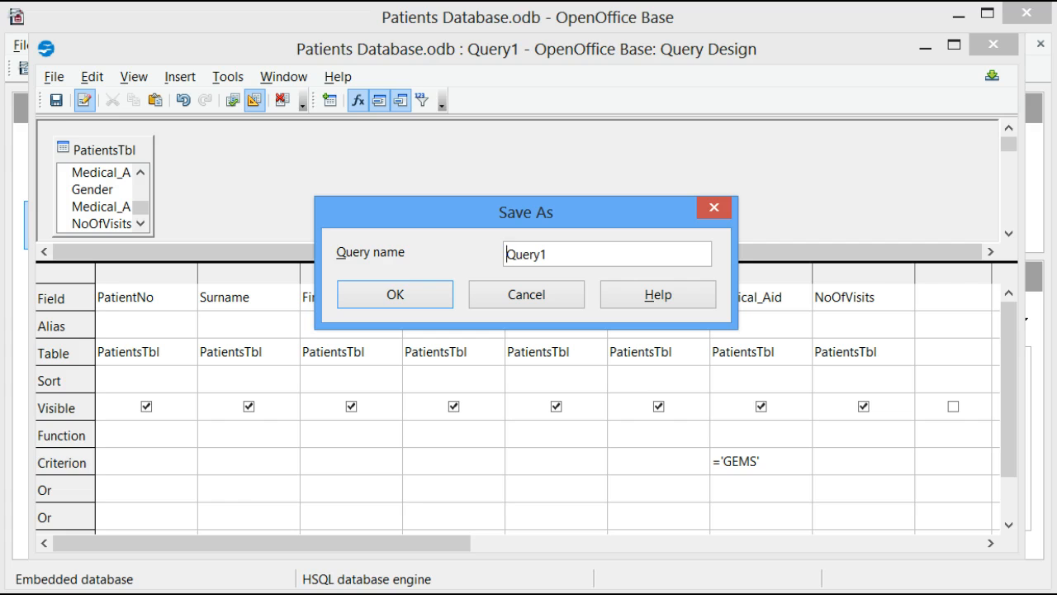
{"action": "left_click", "coordinate": [123, 593]}
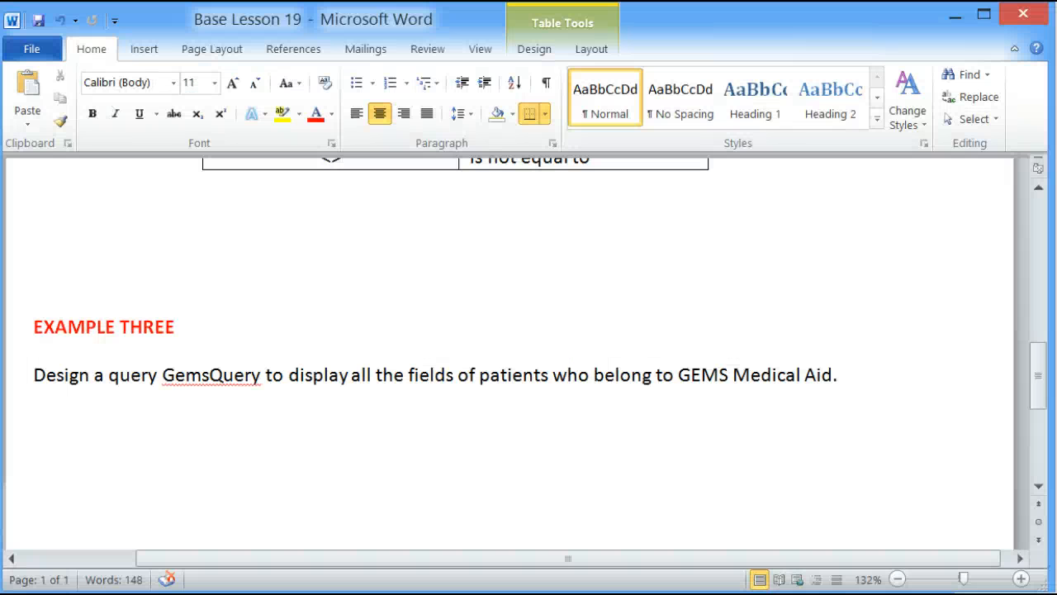
{"action": "left_click", "coordinate": [329, 531]}
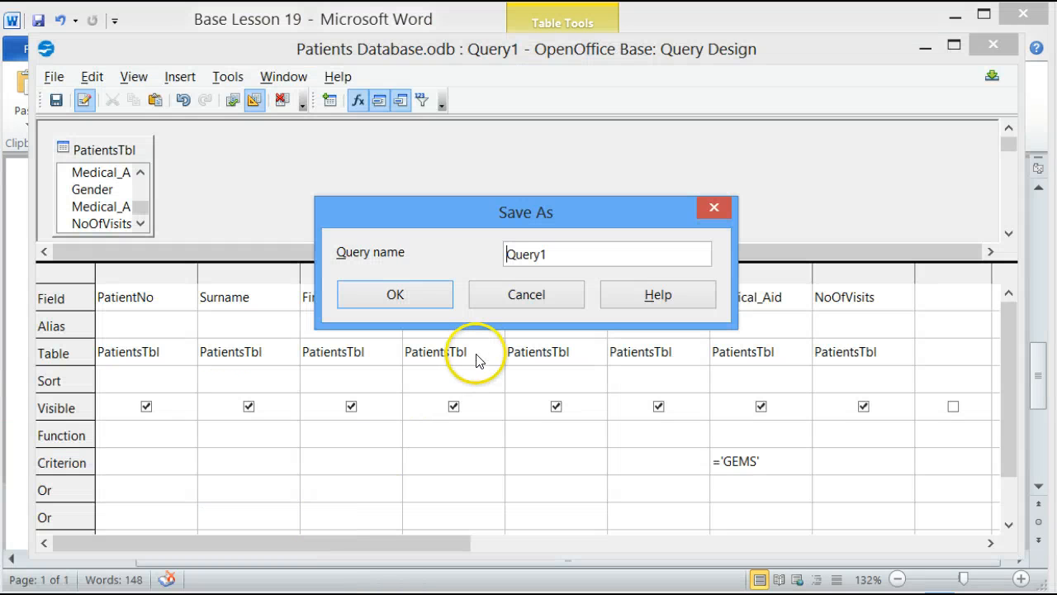
{"action": "key", "text": "Delete"}
{"action": "key", "text": "Delete"}
{"action": "key", "text": "Delete"}
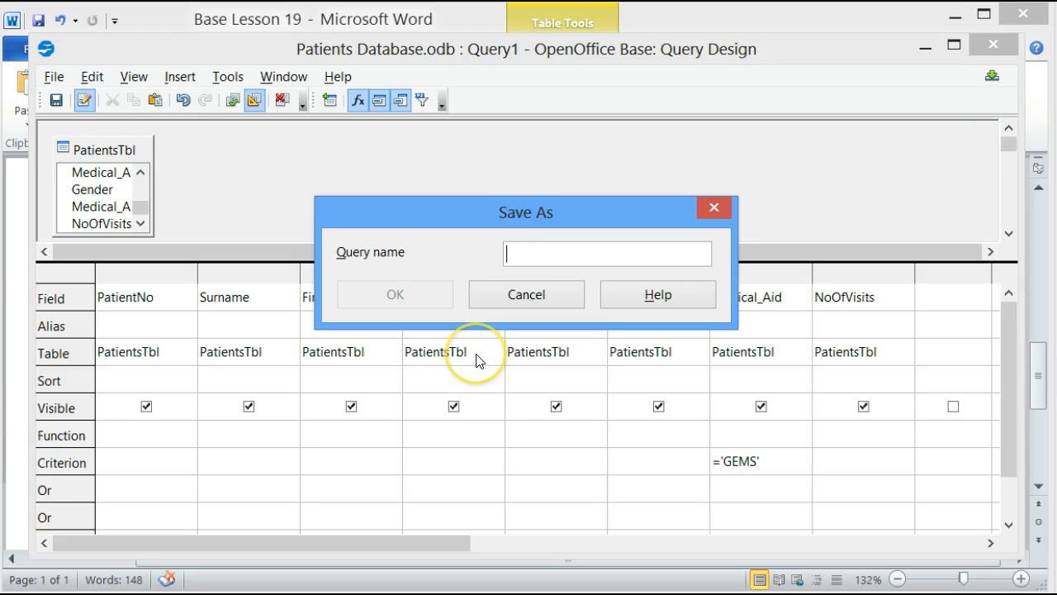
{"action": "type", "text": "GemsQuery"}
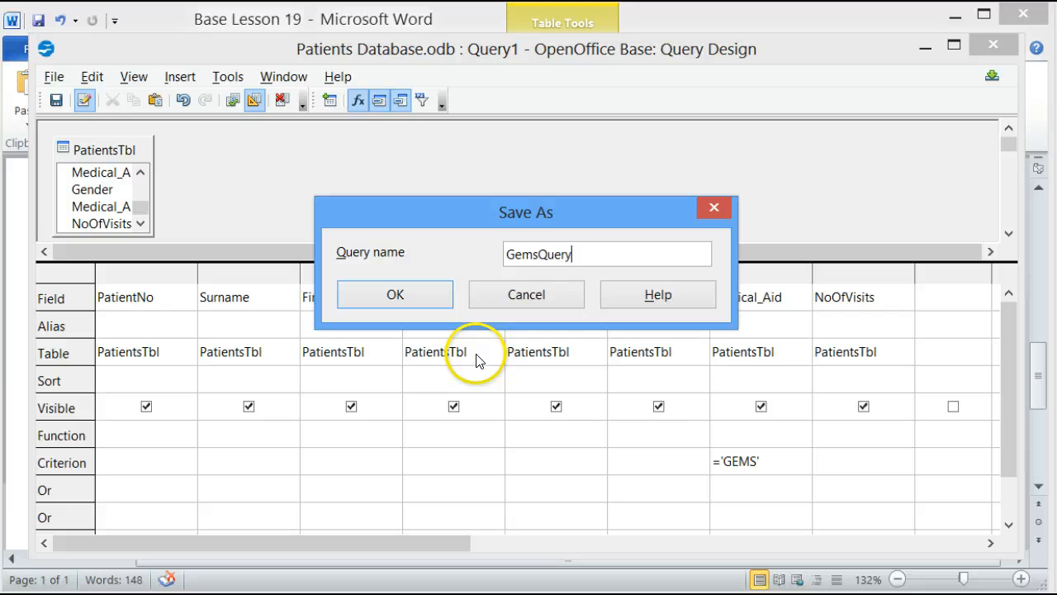
{"action": "left_click", "coordinate": [396, 291]}
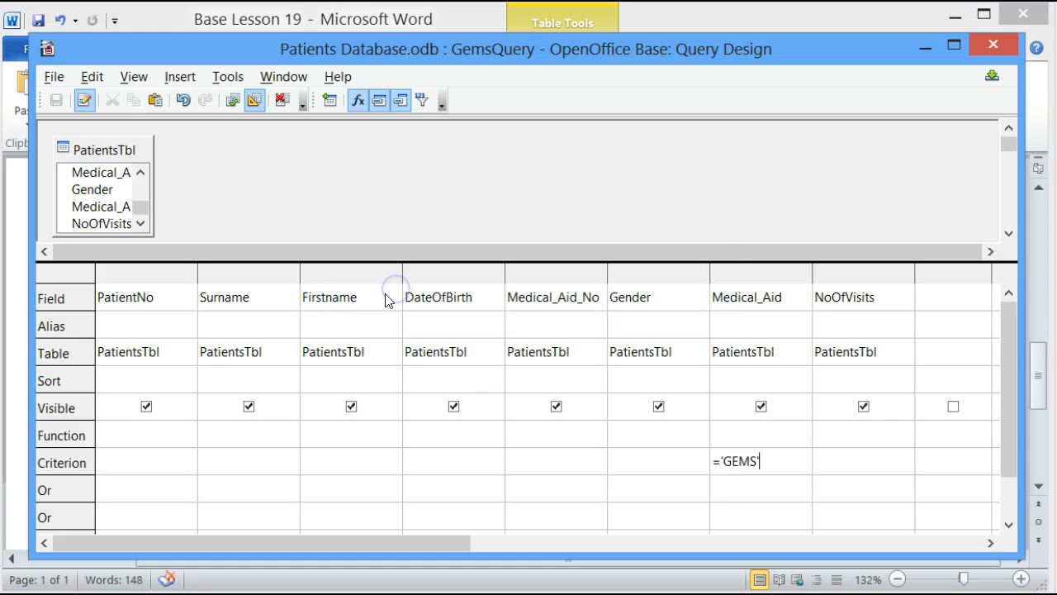
Run GemsQuery to check its records against the criterion in the design grid
{"action": "left_click", "coordinate": [233, 104]}
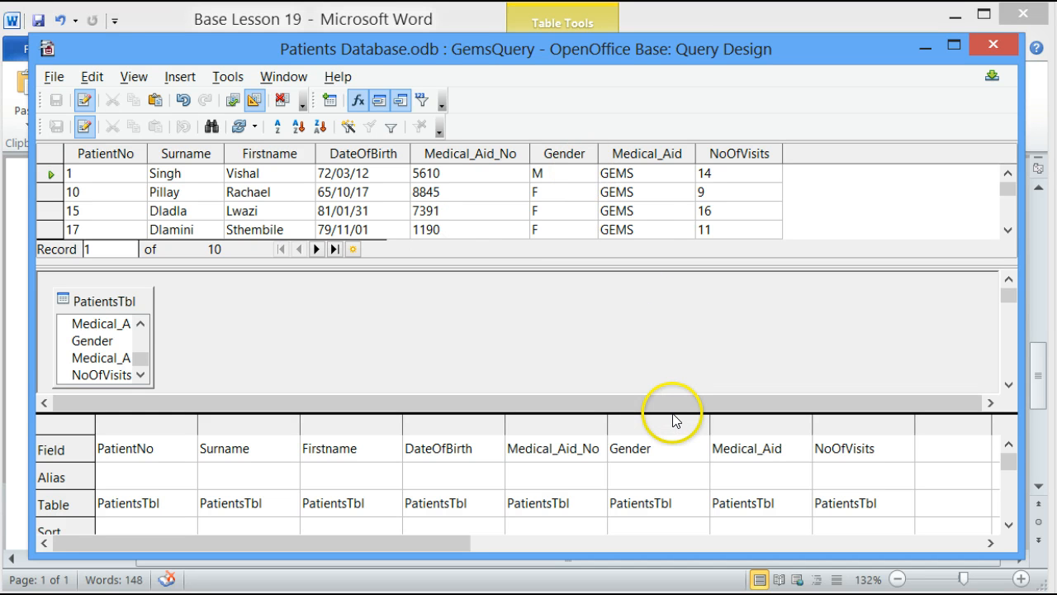
{"action": "left_click_drag", "start_coordinate": [670, 410], "coordinate": [672, 339]}
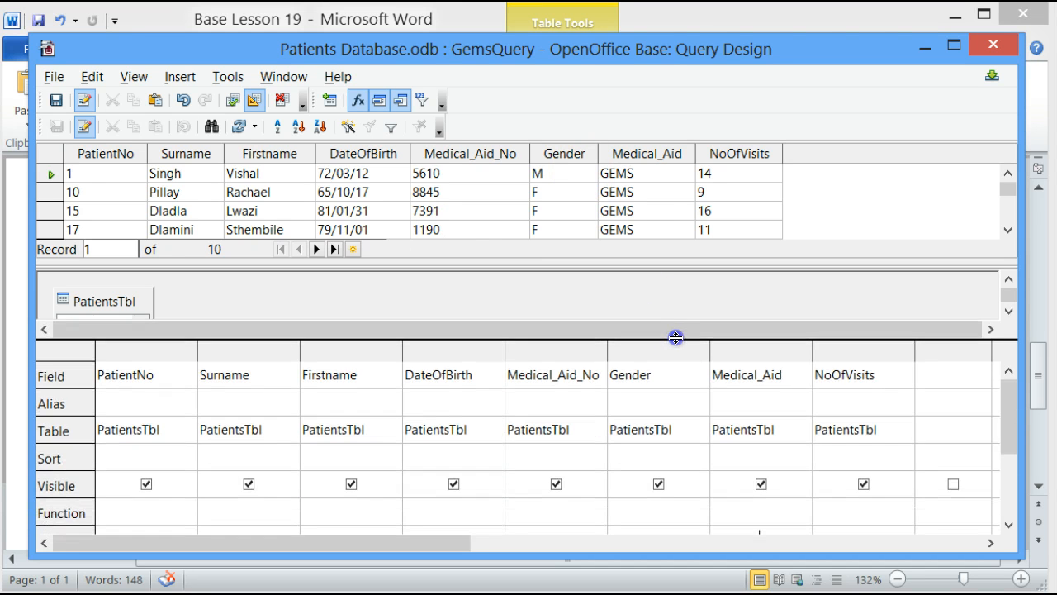
{"action": "scroll", "coordinate": [684, 415], "scroll_direction": "down", "scroll_amount": 1}
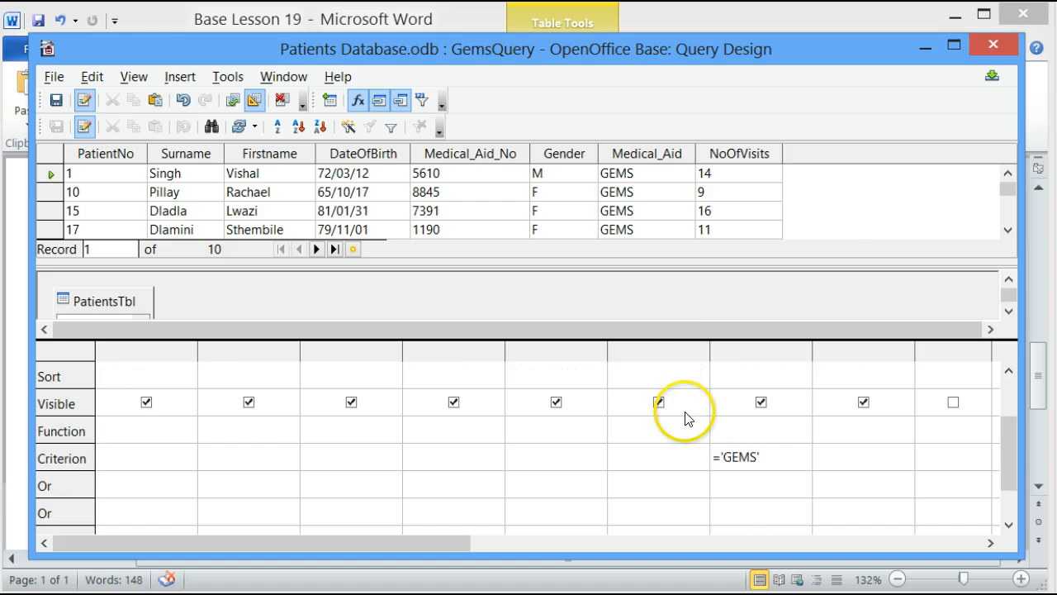
Change the Medical_Aid criterion to 'GEMS' without the equals sign, and save and rerun GemsQuery
{"action": "left_click", "coordinate": [722, 456]}
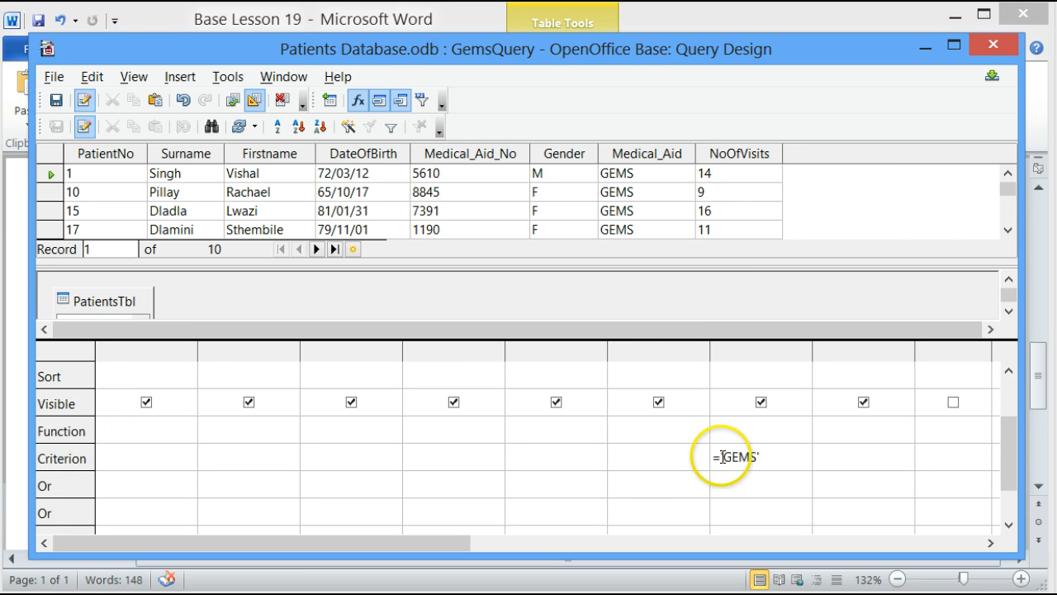
{"action": "left_click", "coordinate": [722, 456]}
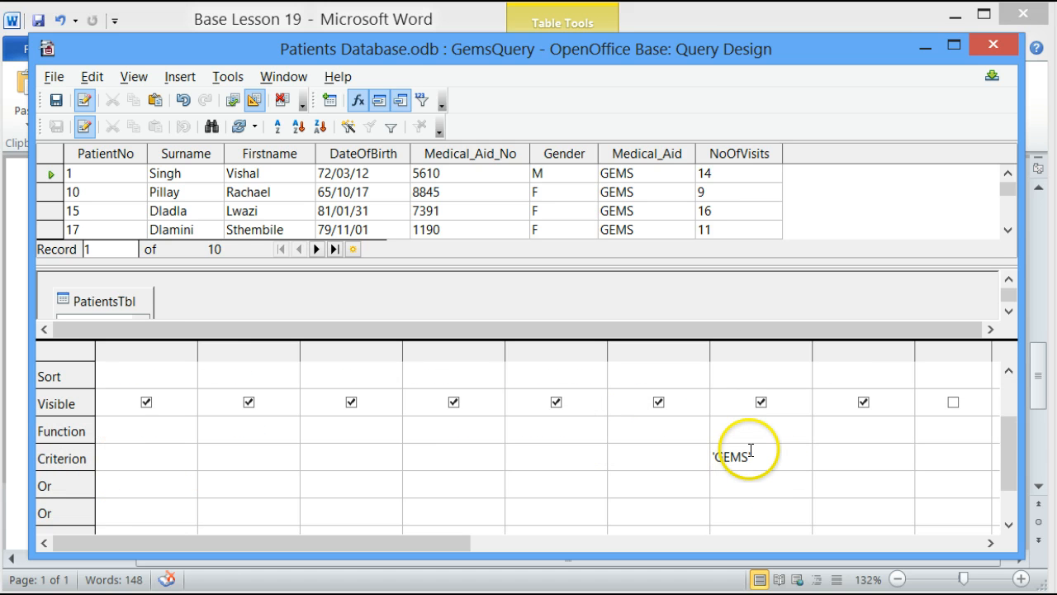
{"action": "left_click", "coordinate": [58, 100]}
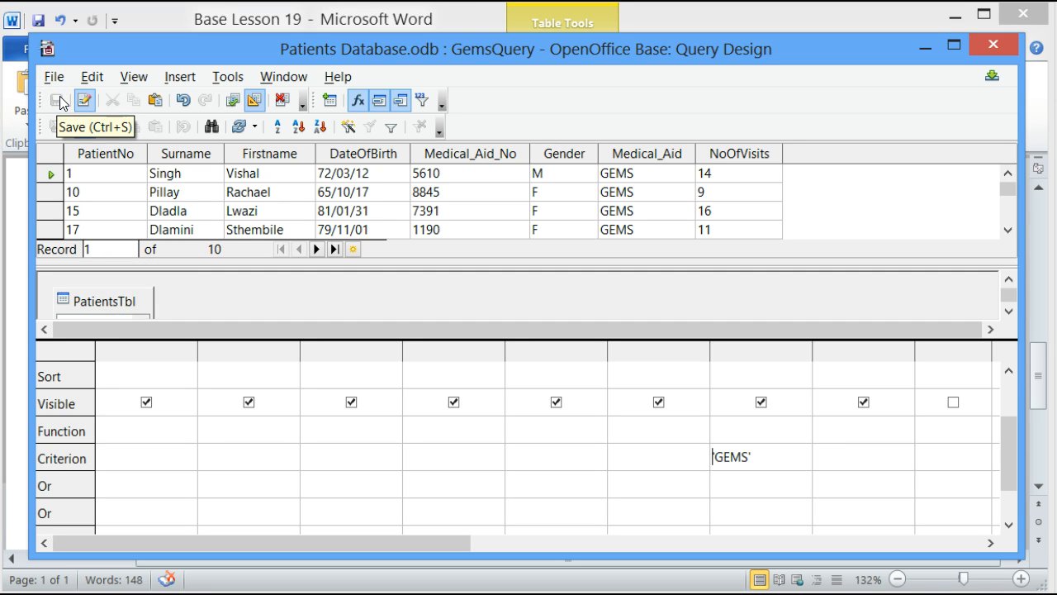
{"action": "left_click", "coordinate": [235, 99]}
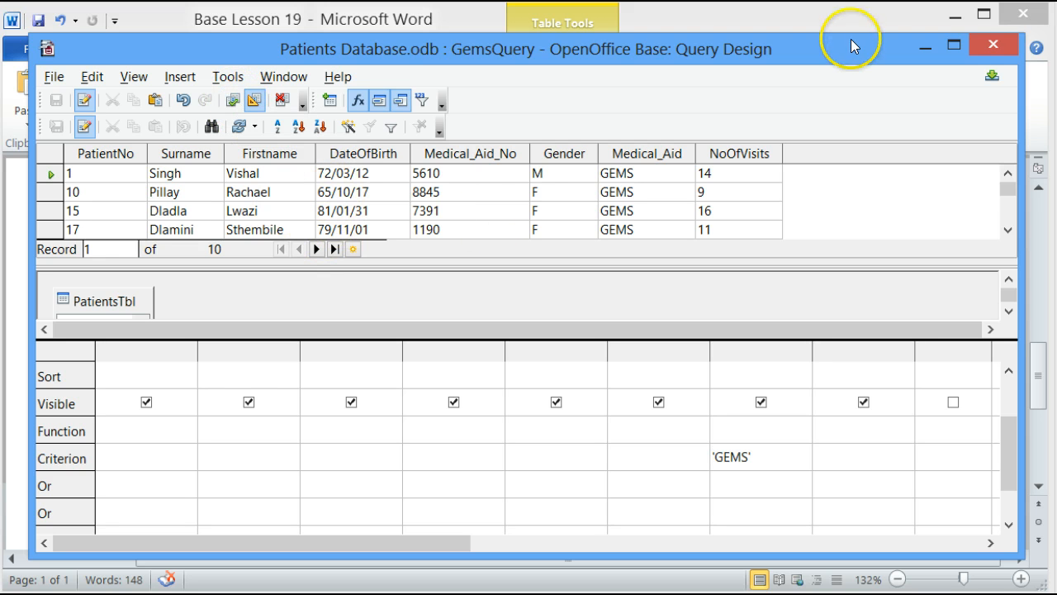
Close the query design window and open GemsQuery from the saved queries, widening its data window to show every column
{"action": "left_click", "coordinate": [995, 43]}
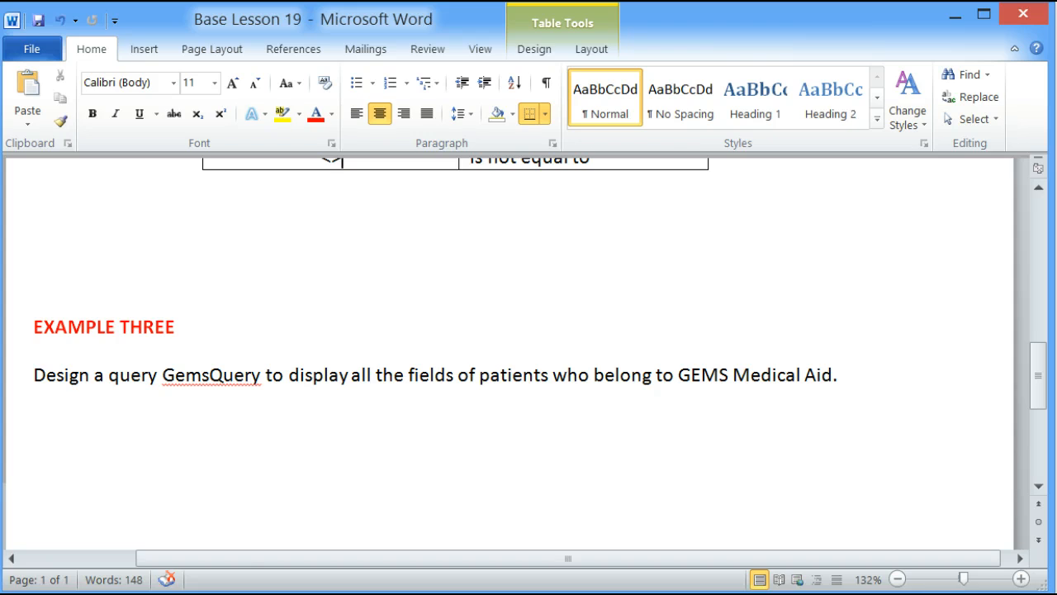
{"action": "left_click", "coordinate": [303, 593]}
{"action": "left_click", "coordinate": [353, 420]}
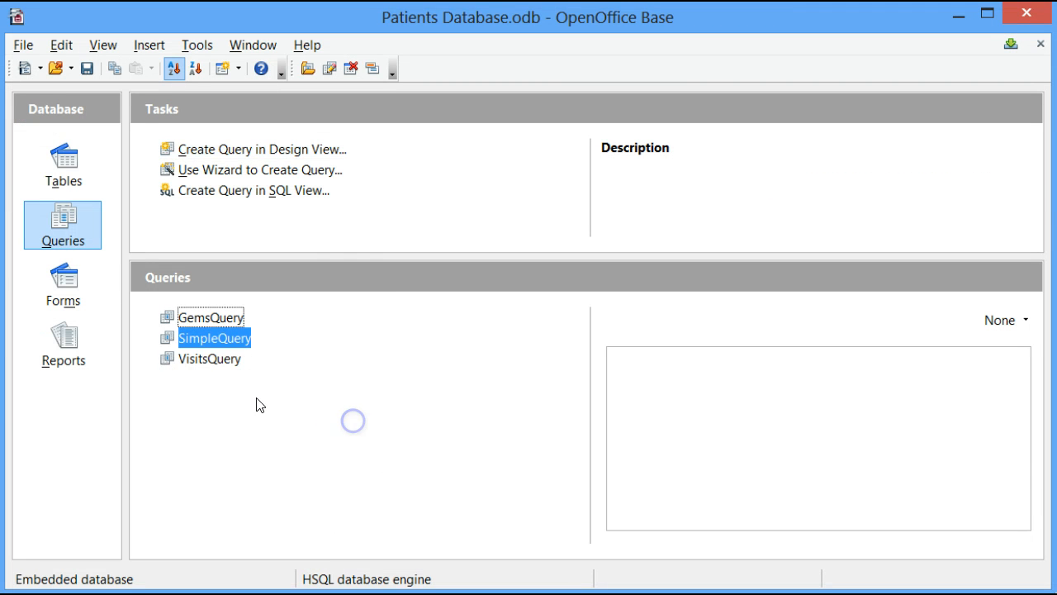
{"action": "double_click", "coordinate": [210, 318]}
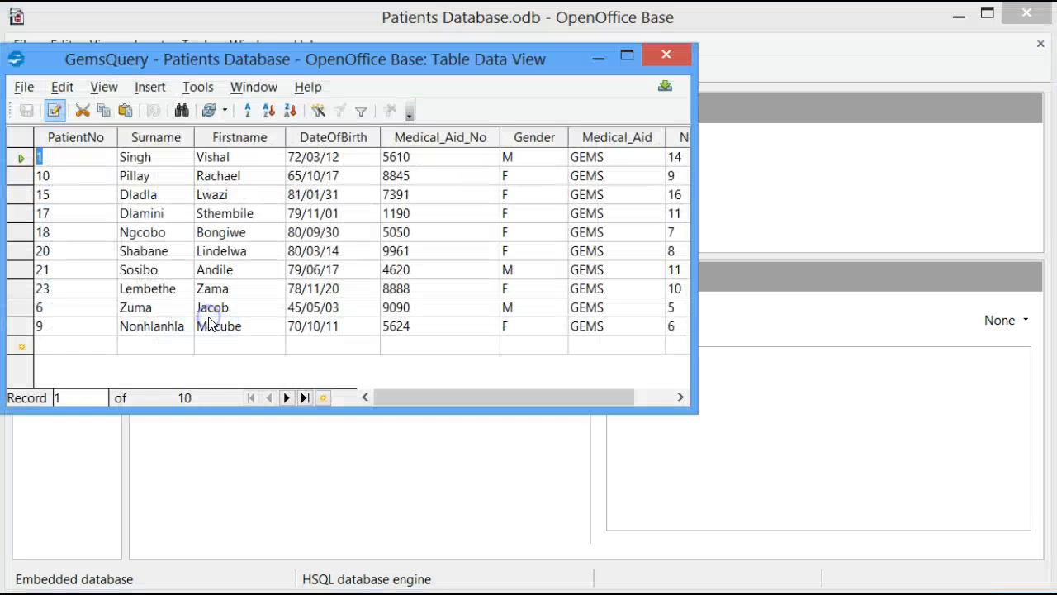
{"action": "left_click_drag", "start_coordinate": [405, 60], "coordinate": [640, 64]}
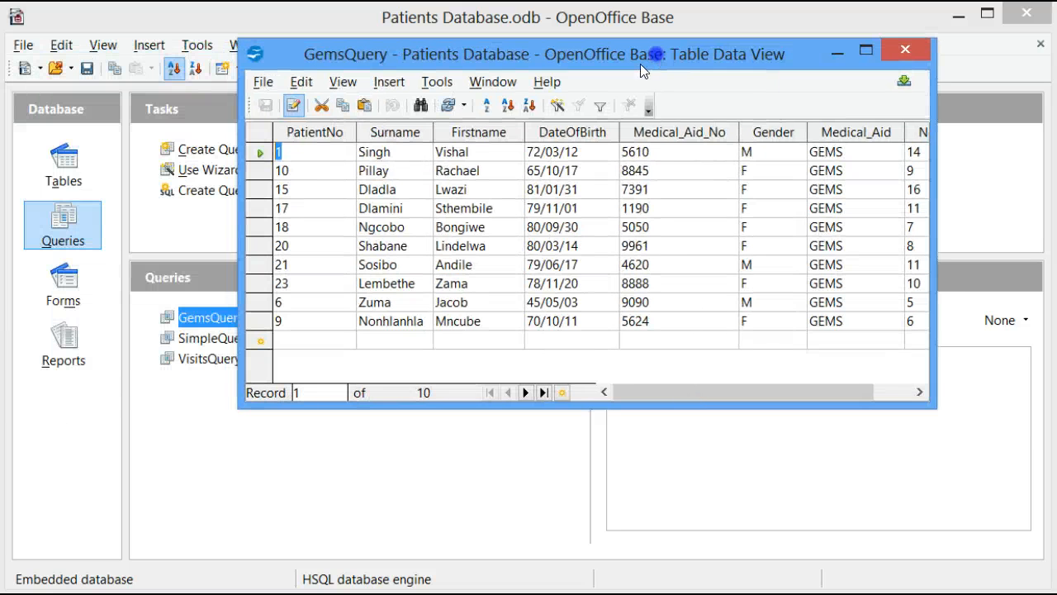
{"action": "left_click_drag", "start_coordinate": [935, 238], "coordinate": [1011, 241]}
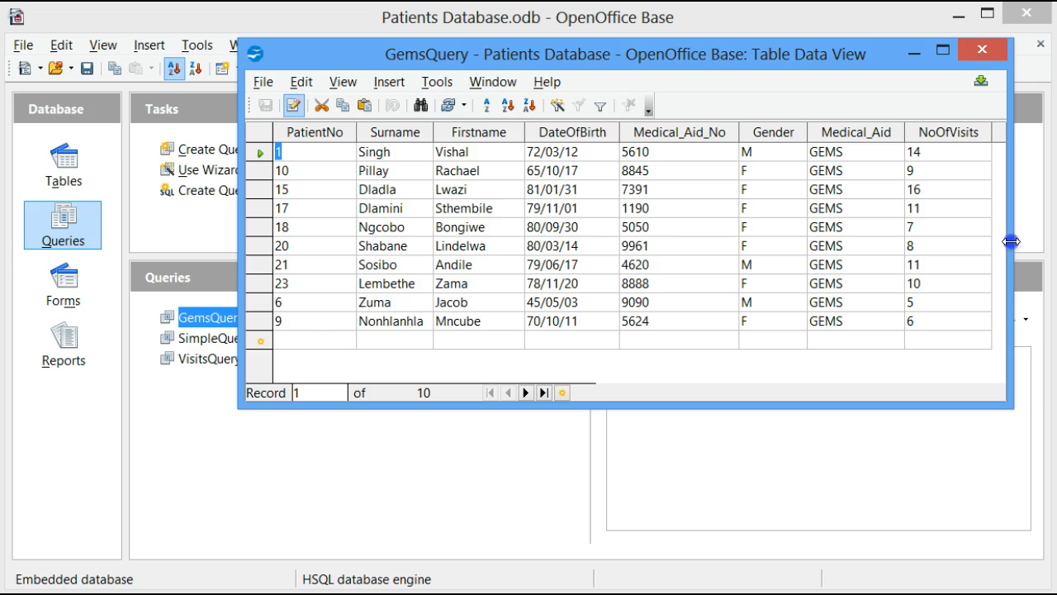